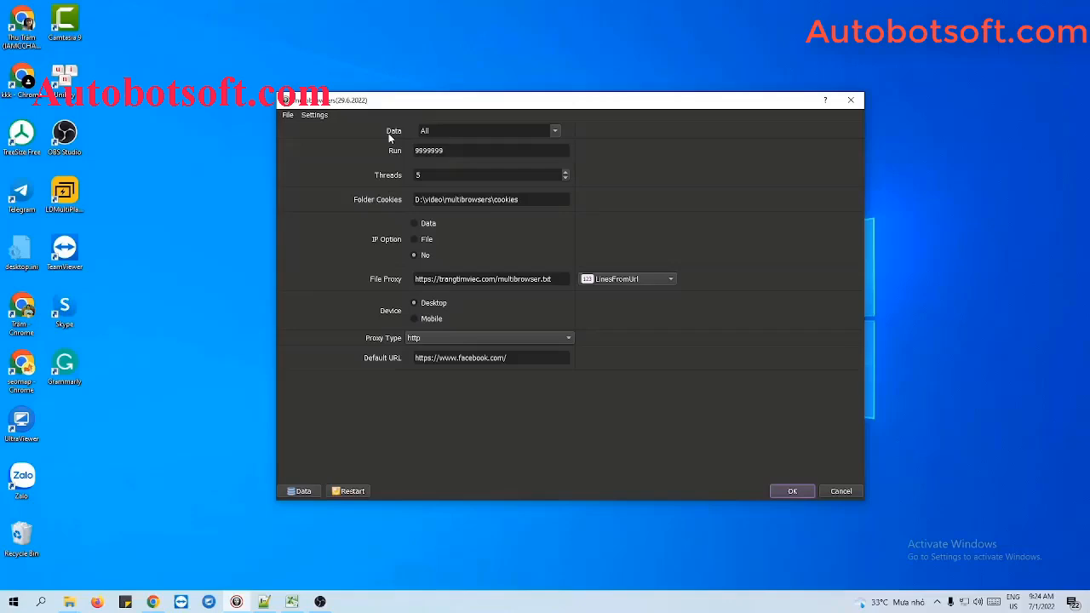
Open the Database Manager for the data and add a group named Tutorial
left_click(294, 490)
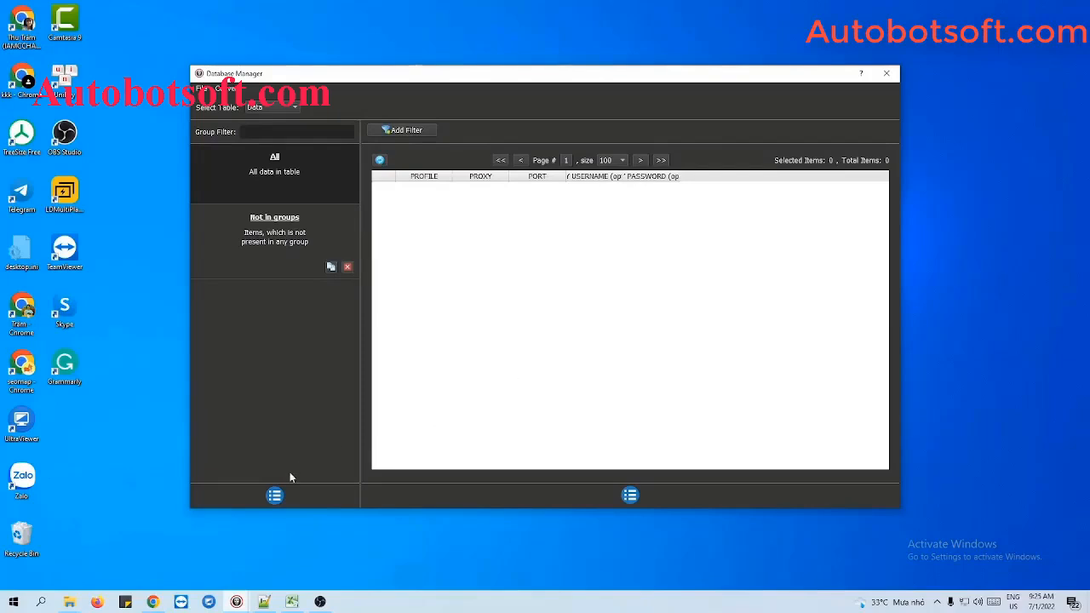
left_click(279, 498)
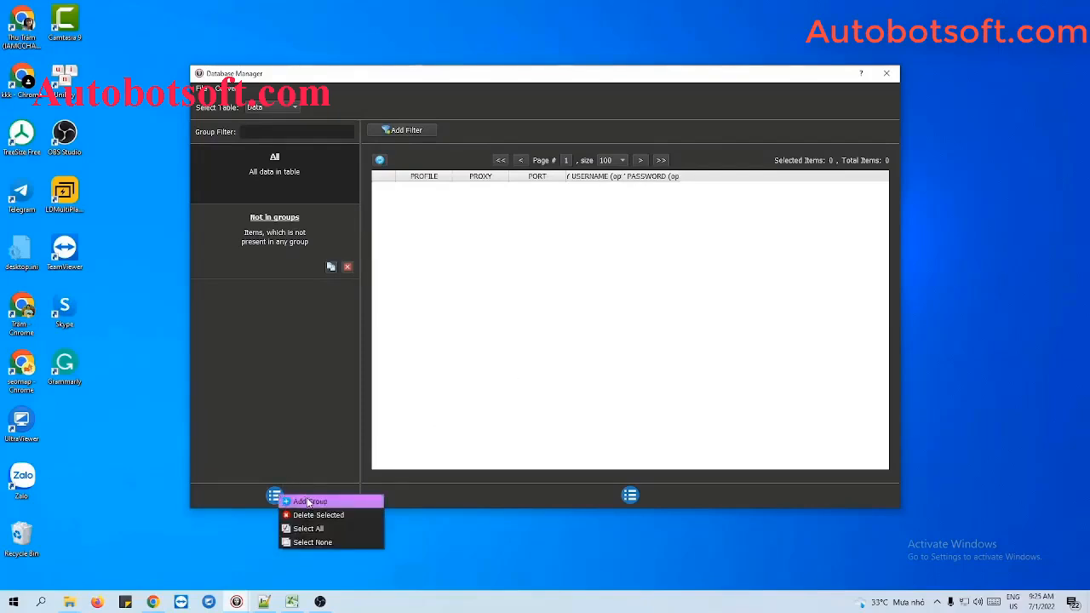
left_click(308, 503)
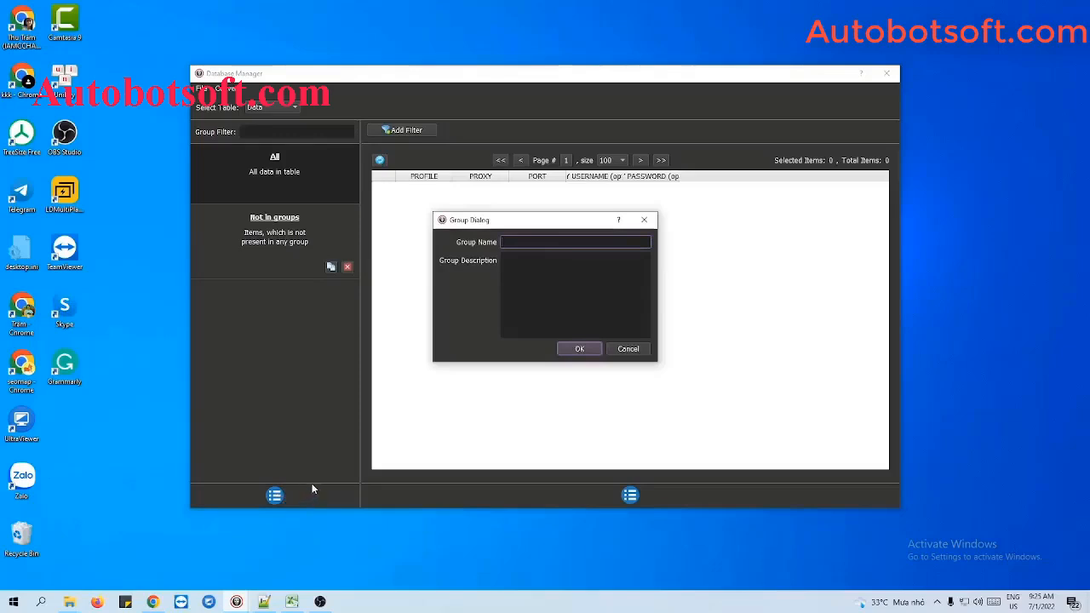
type("Tutorial")
left_click(584, 350)
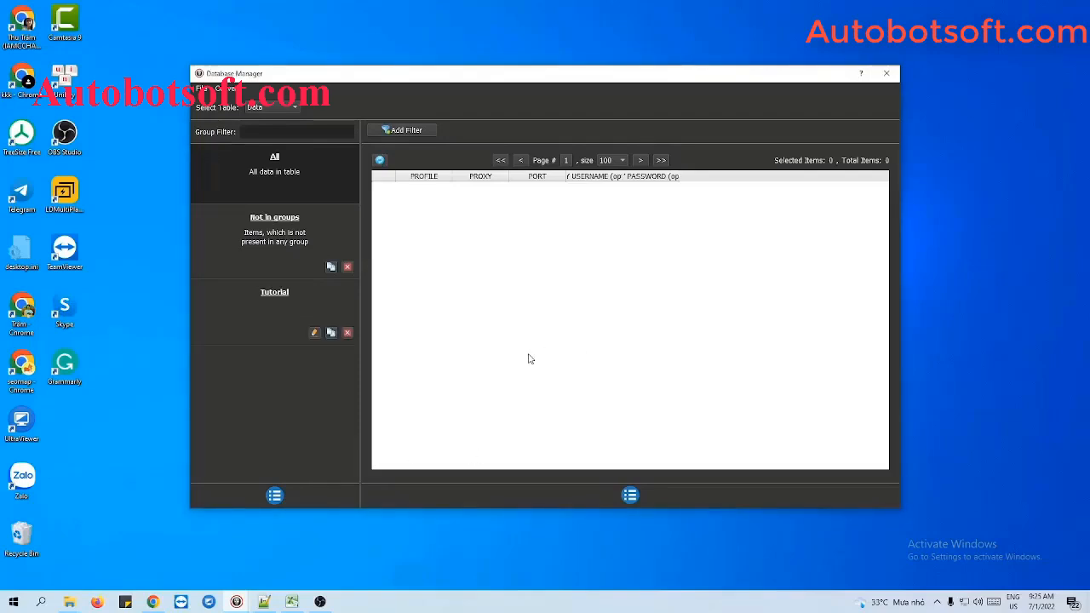
Begin a new item in the Tutorial group with the profile name Profile 1
left_click(273, 301)
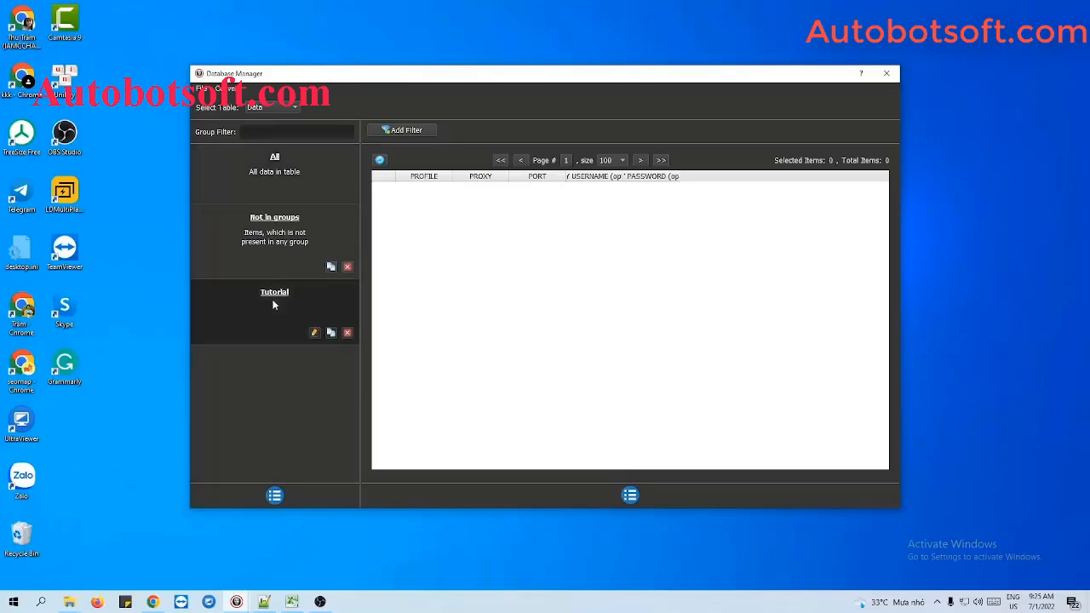
left_click(630, 495)
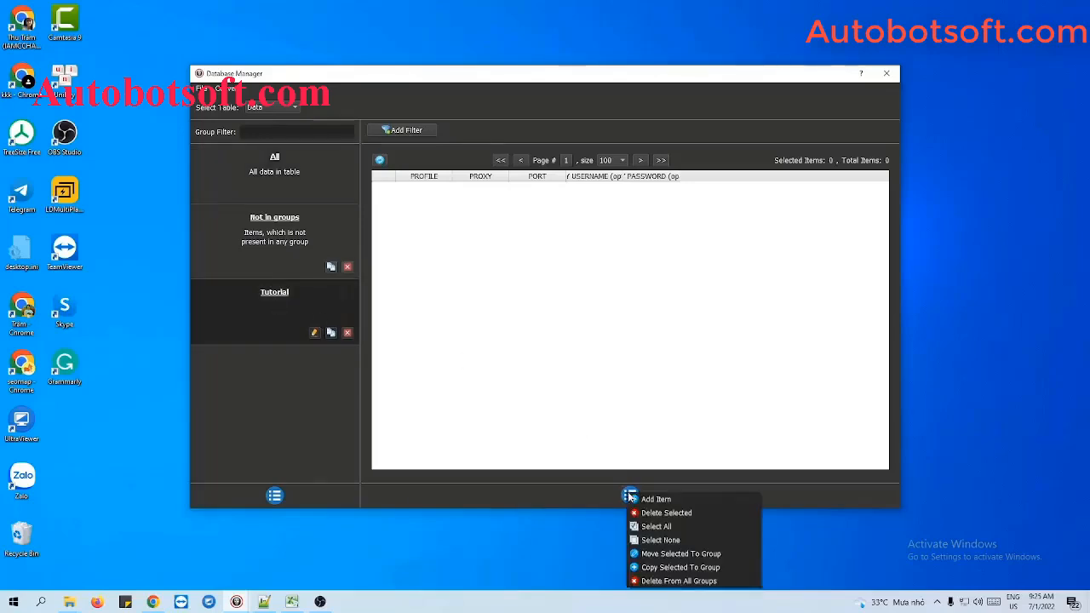
left_click(649, 499)
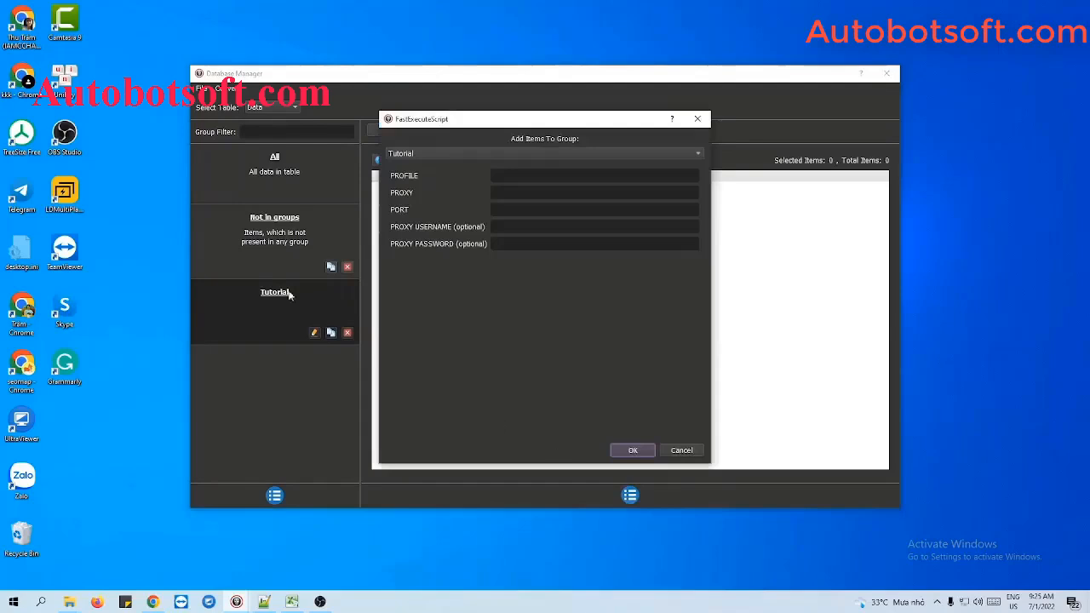
left_click(562, 175)
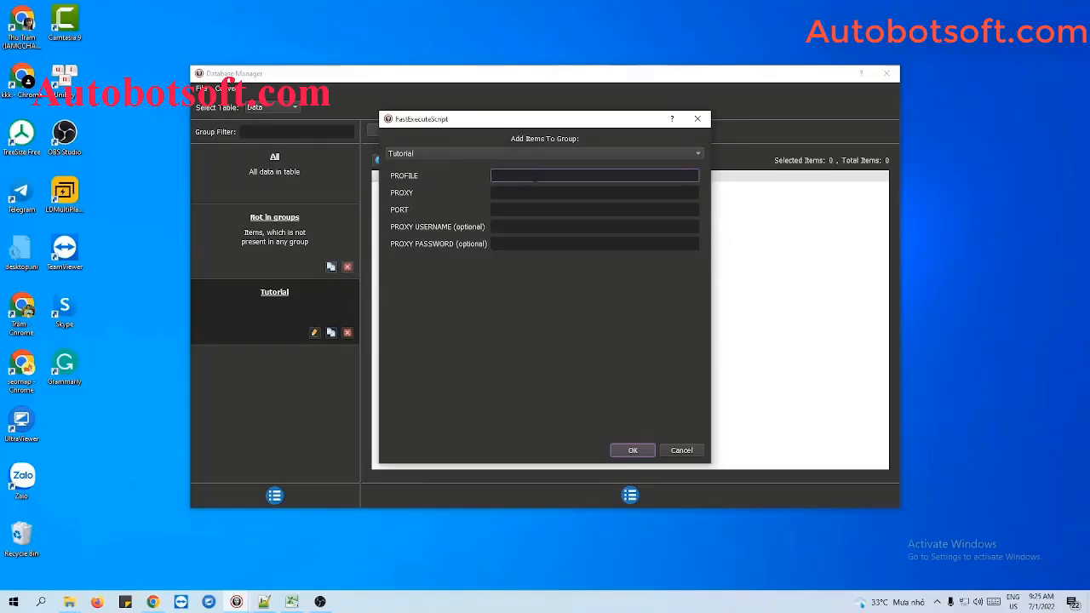
type("Profile 1")
left_click(547, 190)
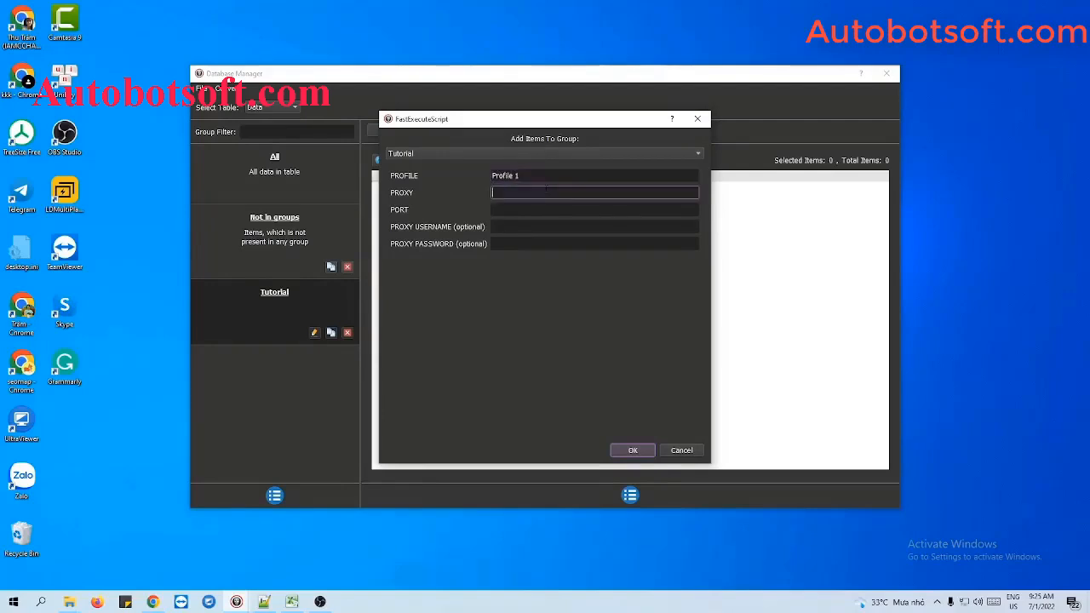
left_click(539, 210)
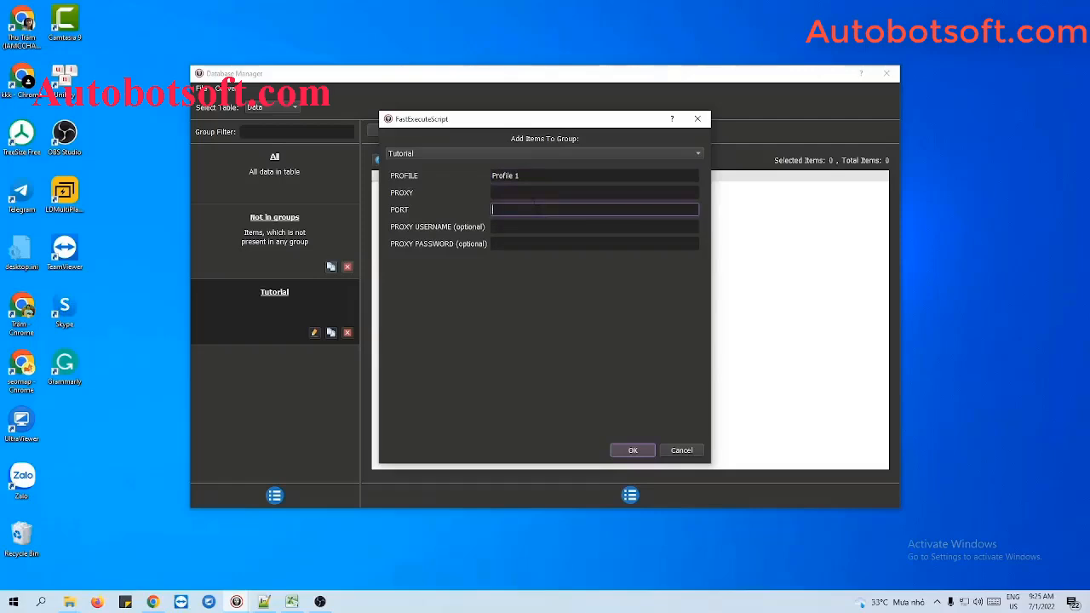
left_click(534, 178)
key("Tab")
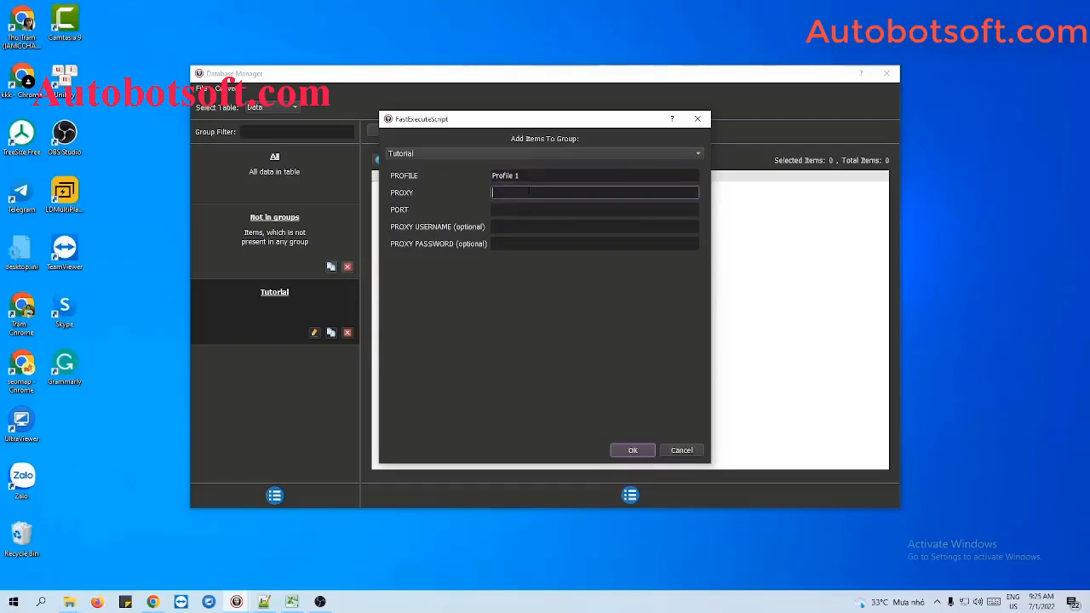
key("Tab")
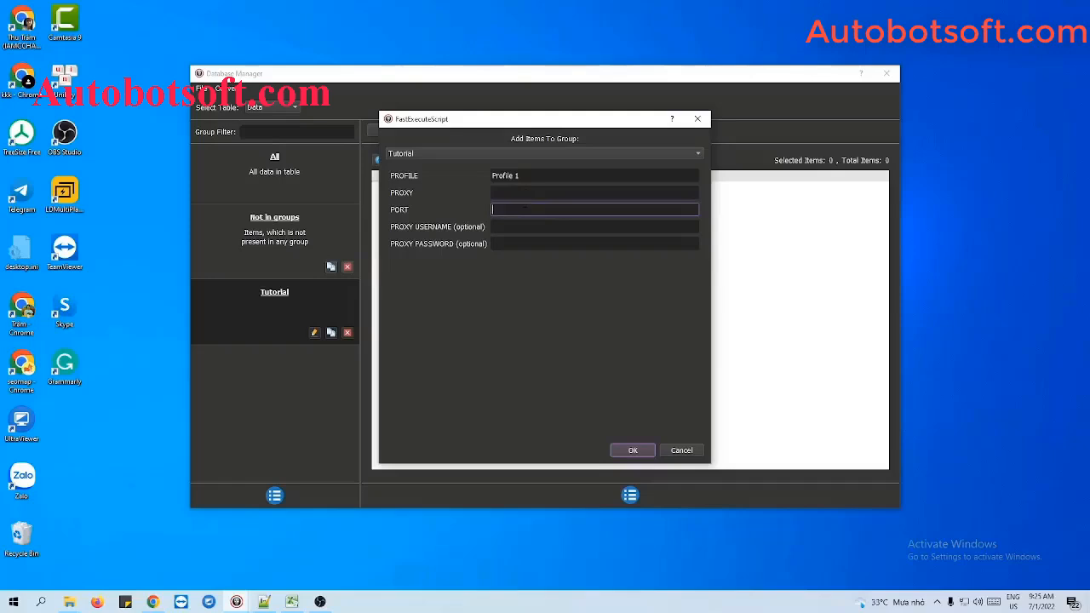
Set the new item's proxy to 192.198.97.232 and port to 58378, leave the optional credentials empty, and save it
left_click(529, 193)
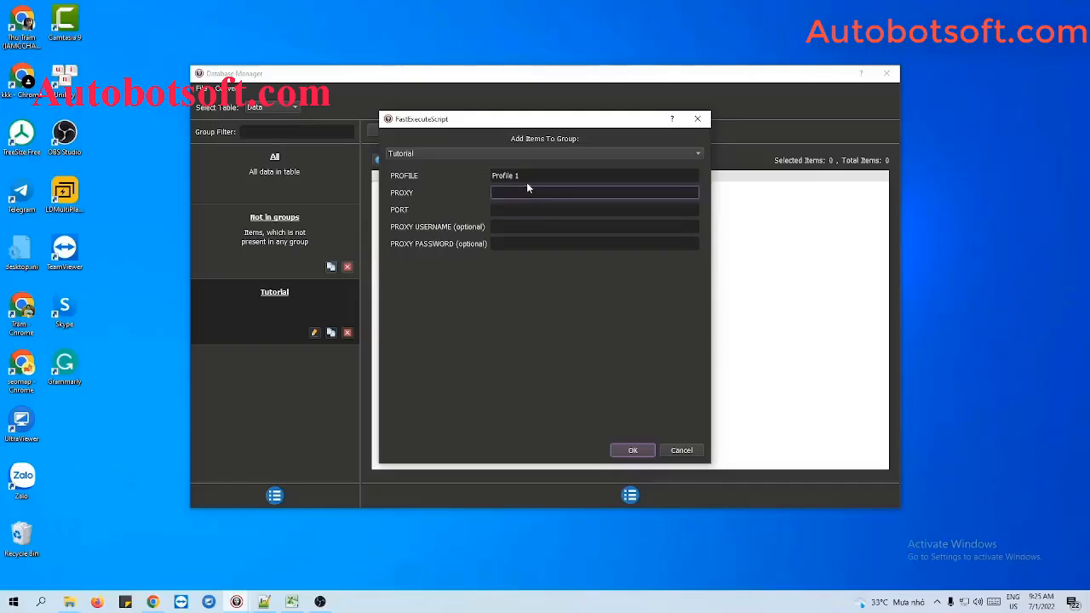
type("192.198.97.232")
left_click(530, 210)
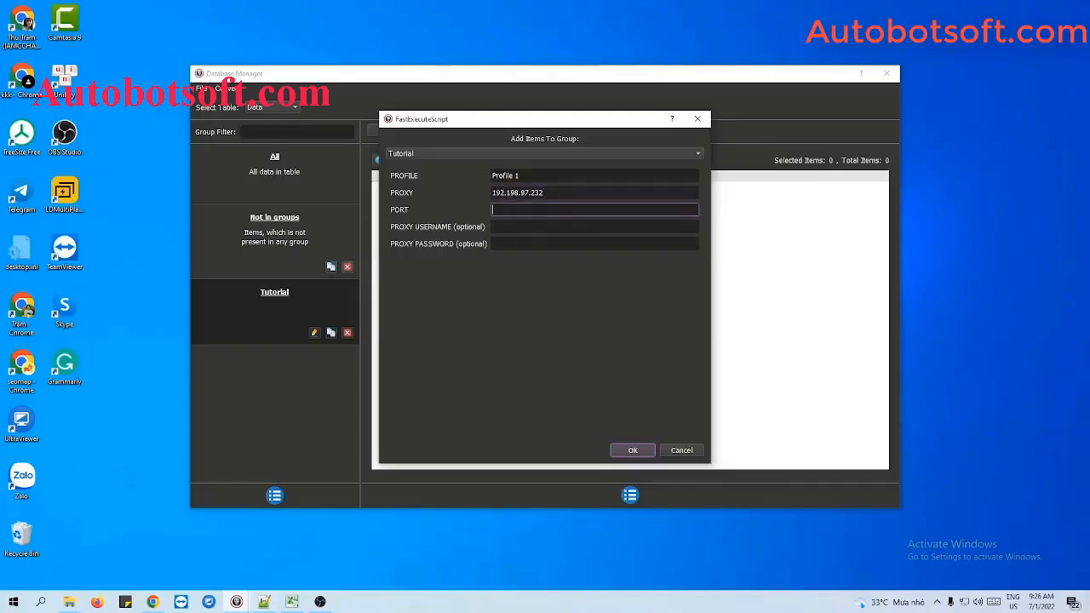
type("58378")
left_click(508, 228)
left_click(508, 243)
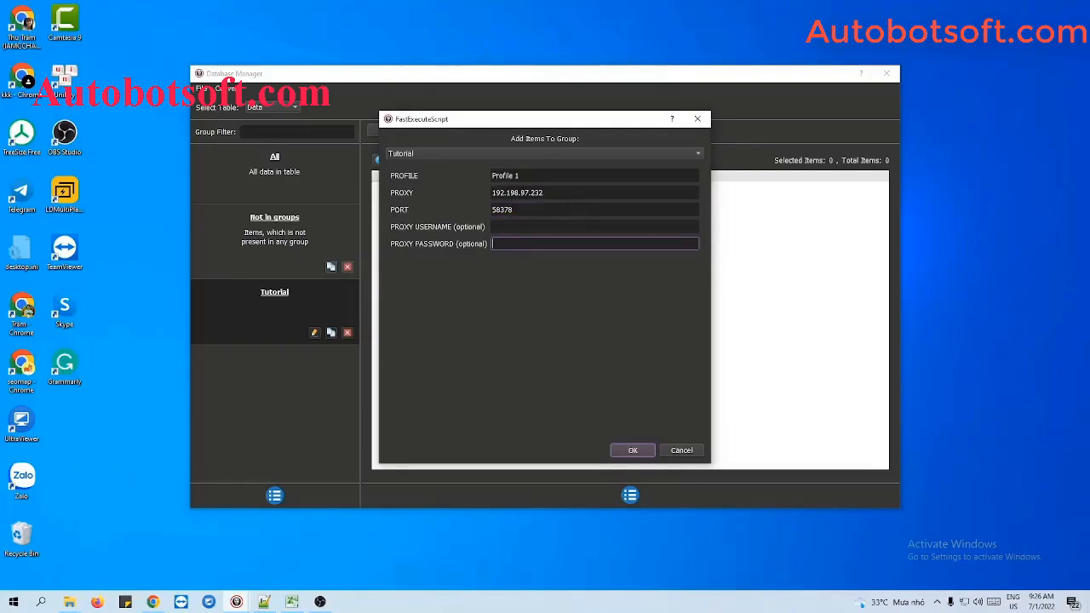
left_click(631, 450)
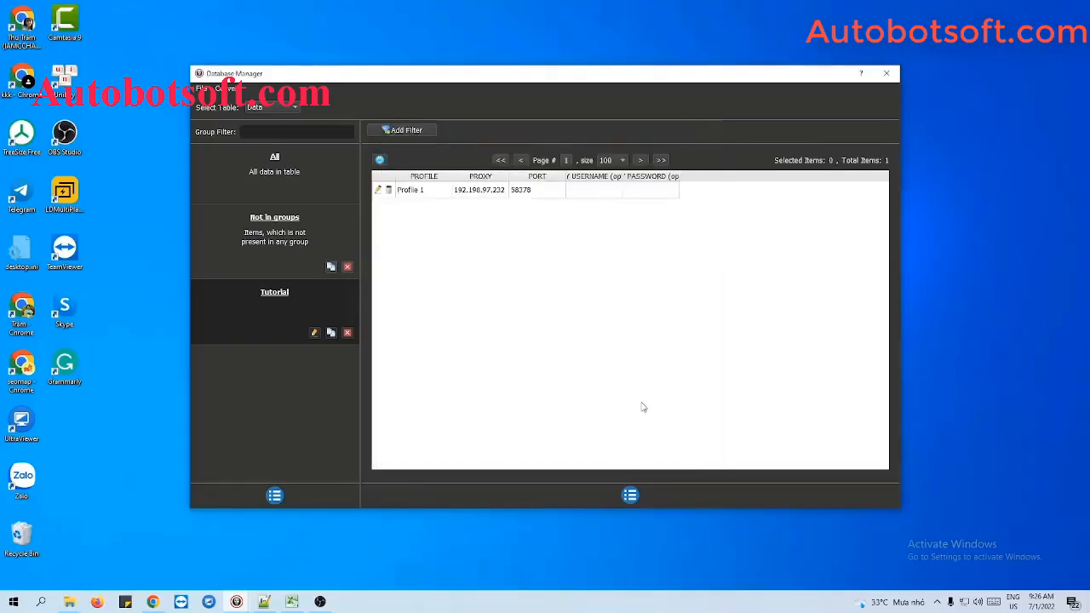
left_click(634, 496)
left_click(664, 503)
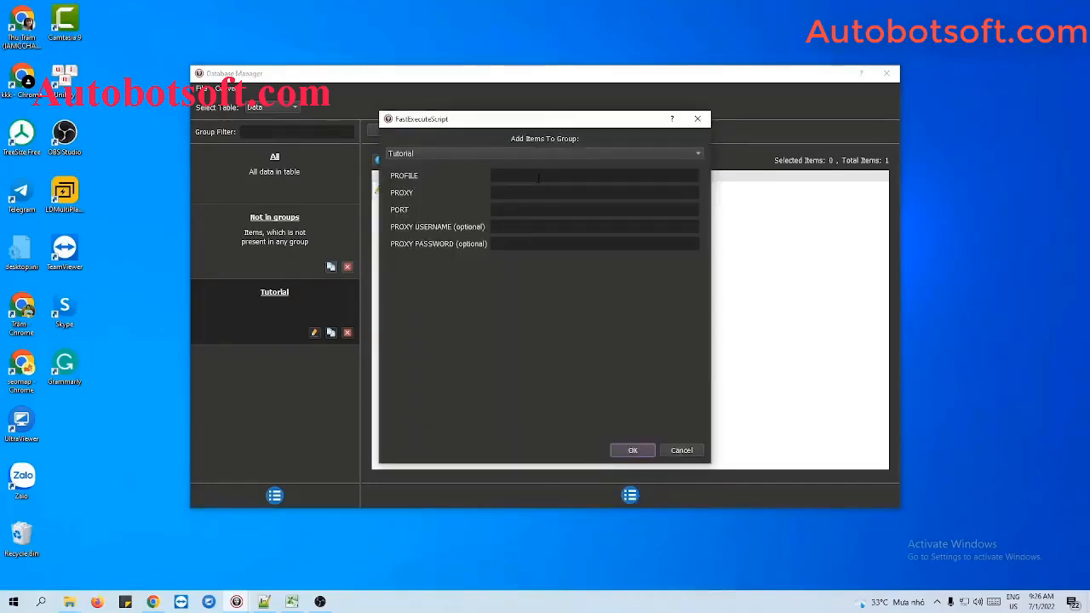
left_click(697, 118)
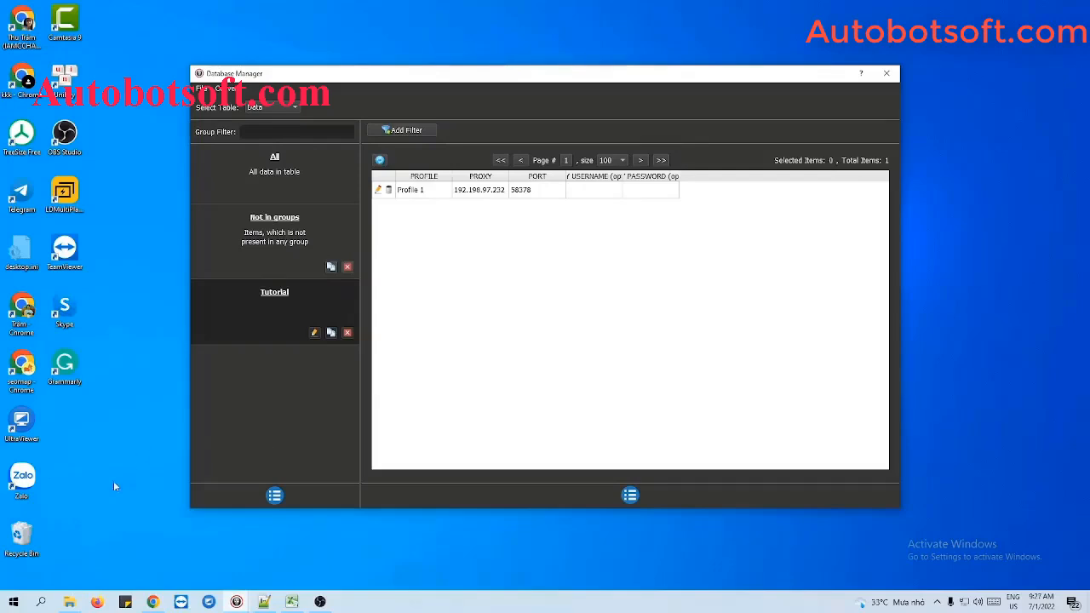
Switch to File Explorer and create a text file named profile.txt in the Multibrowsers folder
left_click(69, 602)
right_click(326, 248)
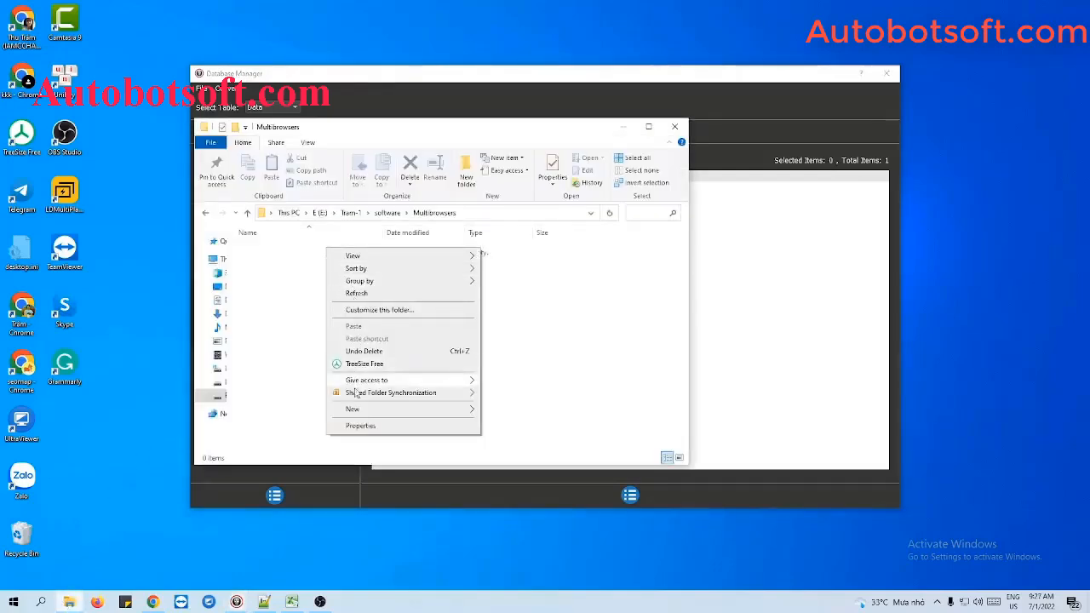
mouse_move(409, 410)
left_click(511, 526)
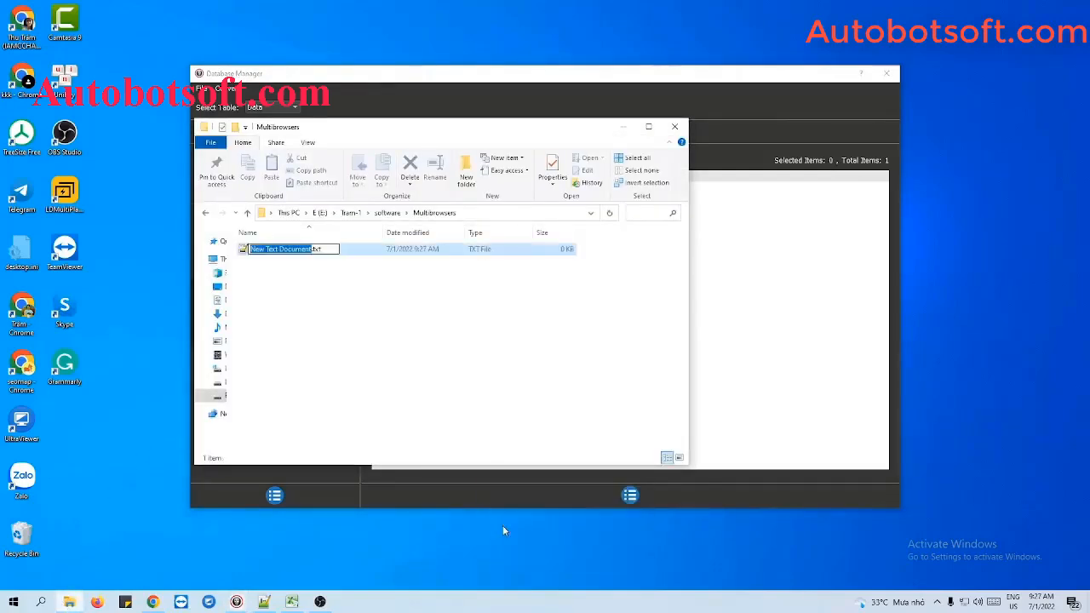
type("pro")
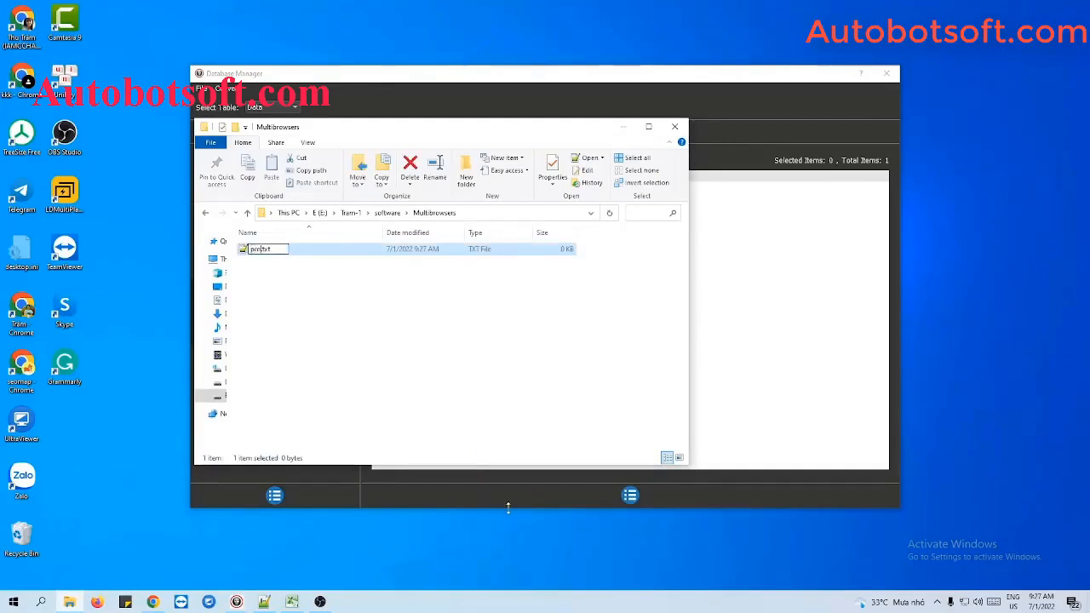
type("file")
key("Return")
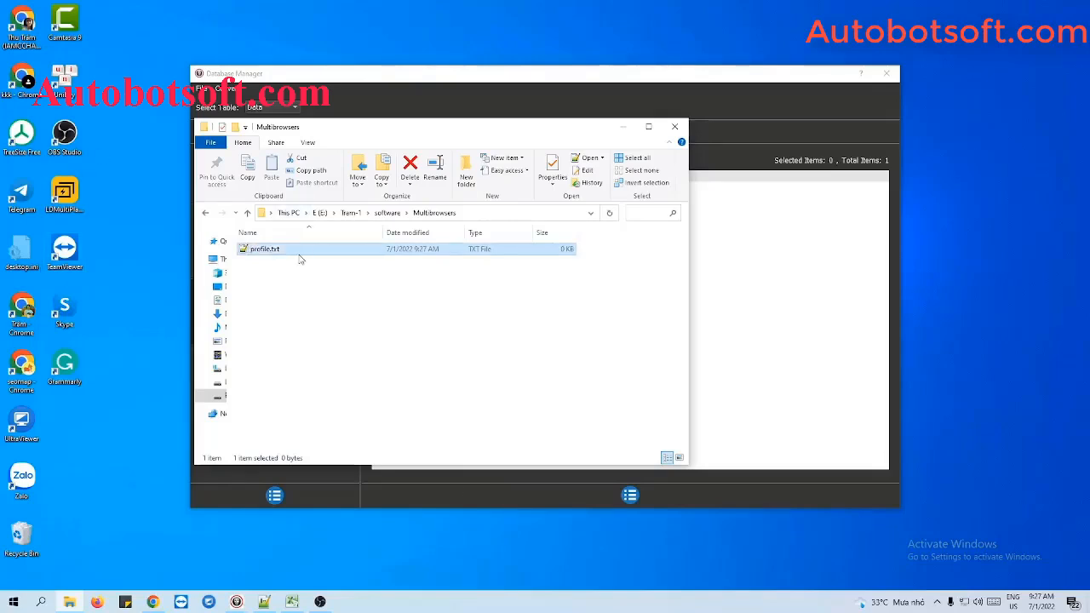
Open profile.txt in Notepad++ and enter the first line "Profile 1,192.198.97.232:58378"
double_click(300, 259)
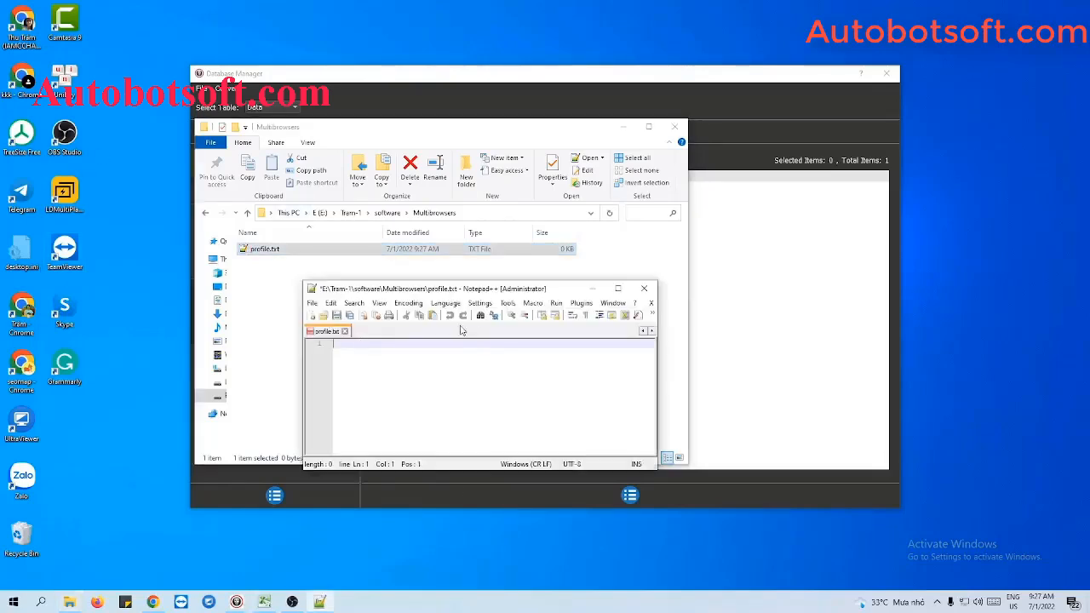
left_click(621, 128)
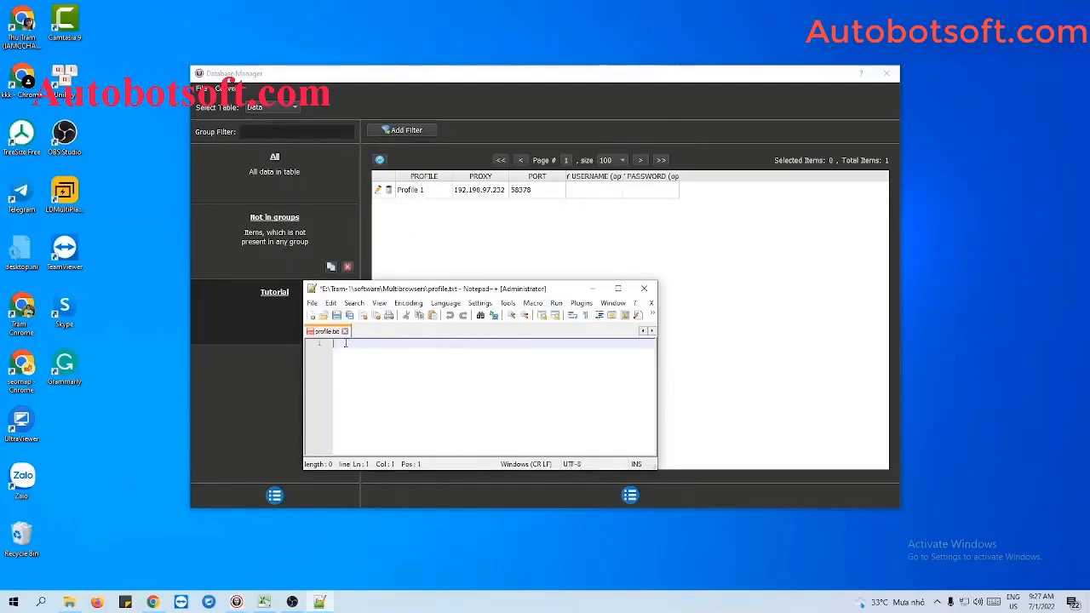
type("Profi")
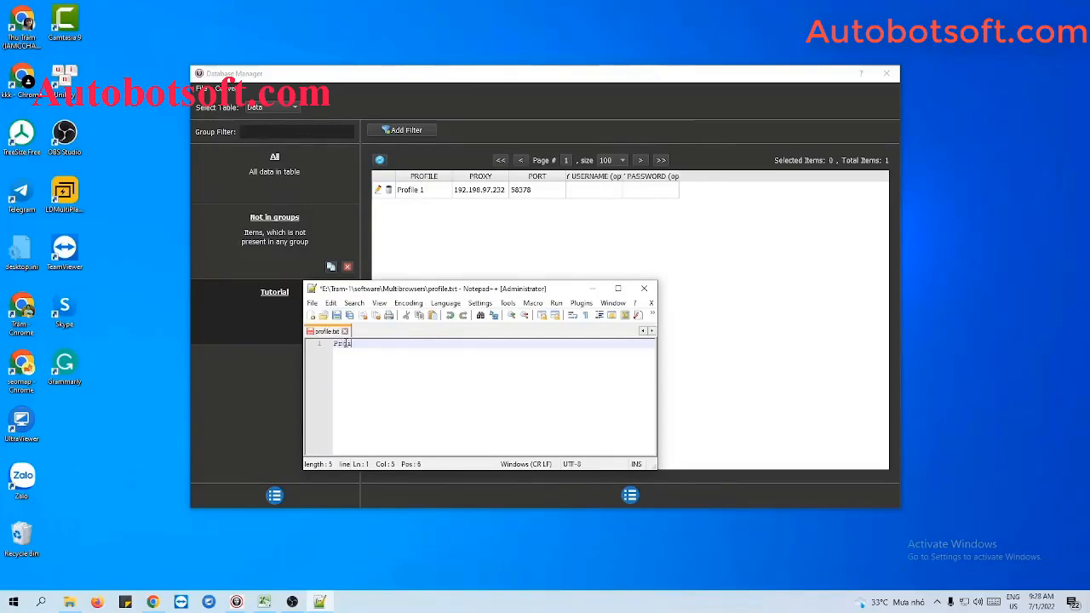
type("le 1,")
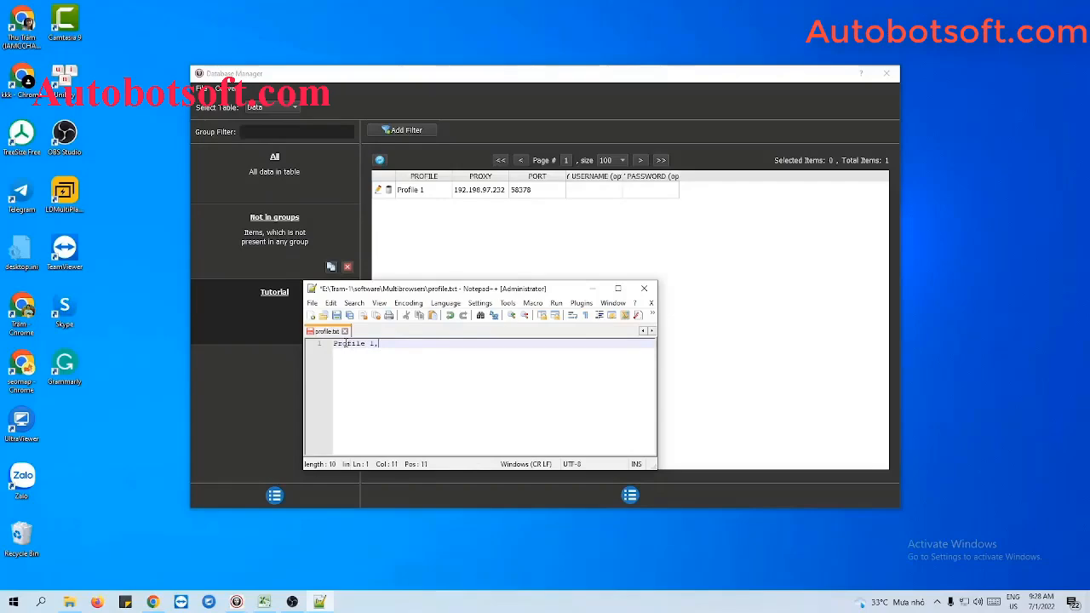
type("192.198.97.232")
type(":58378")
Add a second line "Profile 2,23.254.68.235:58378" to profile.txt, copying the port from the first line
key("Return")
type("Profile")
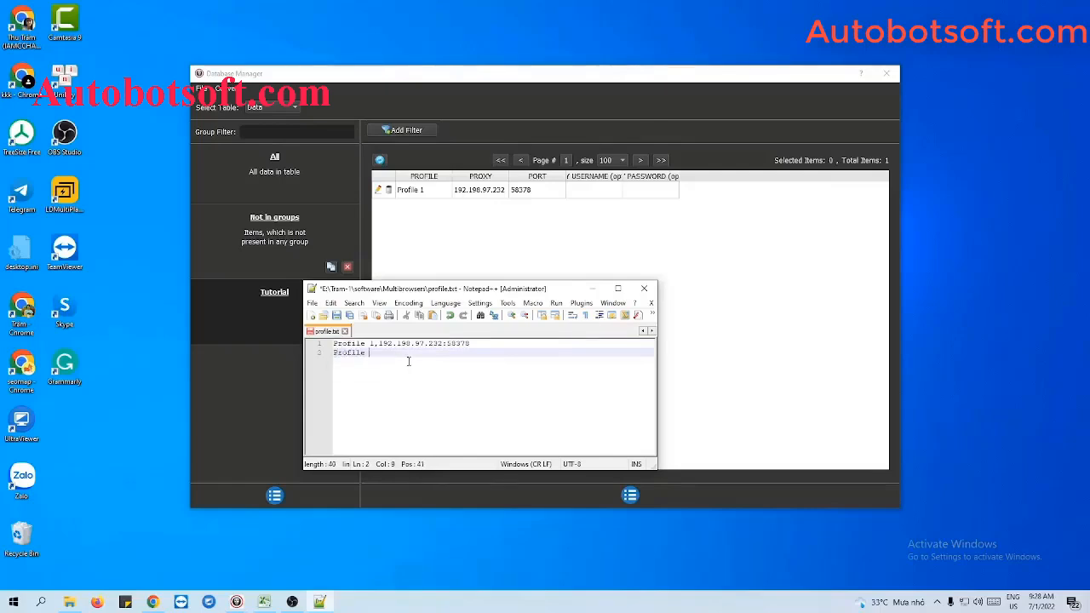
type(" 2")
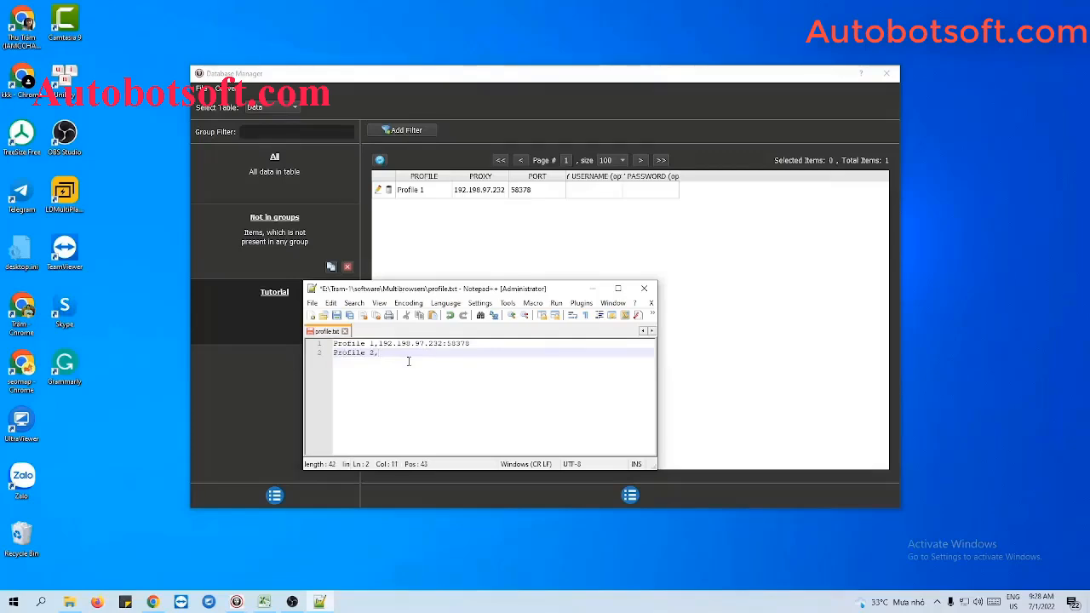
type(",")
type("23.254.68.235")
left_click_drag(447, 343, 473, 344)
key("ctrl+c")
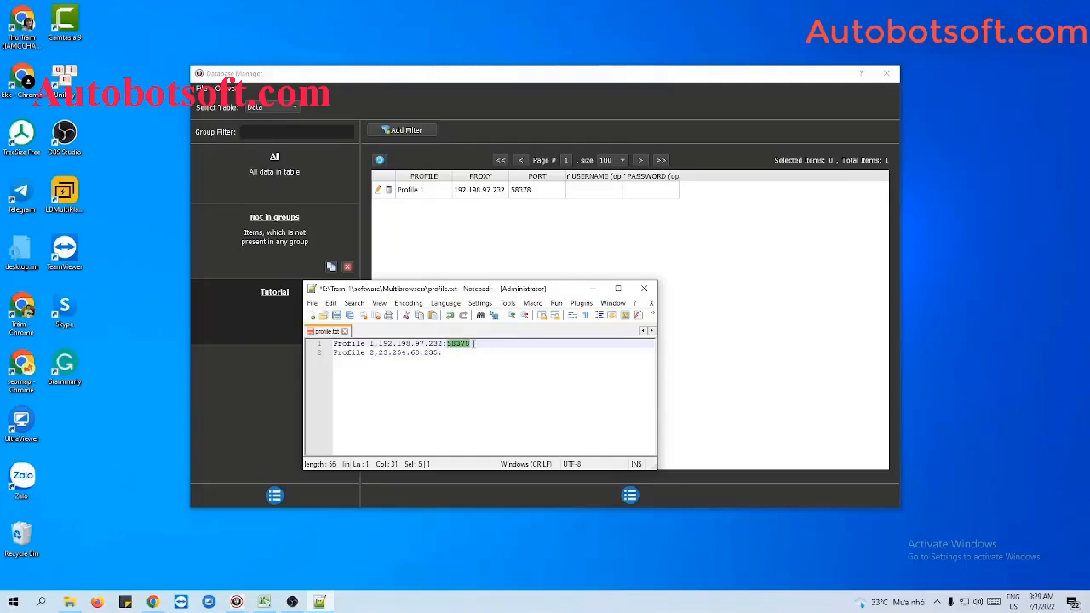
left_click(445, 352)
key("ctrl+v")
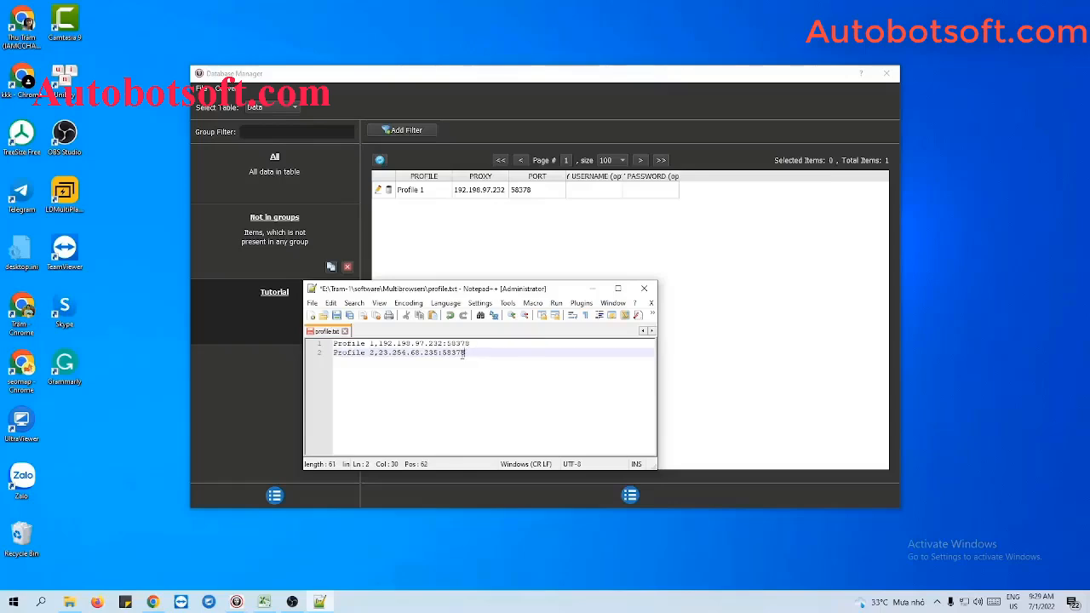
key("Return")
key("Return")
key("Return")
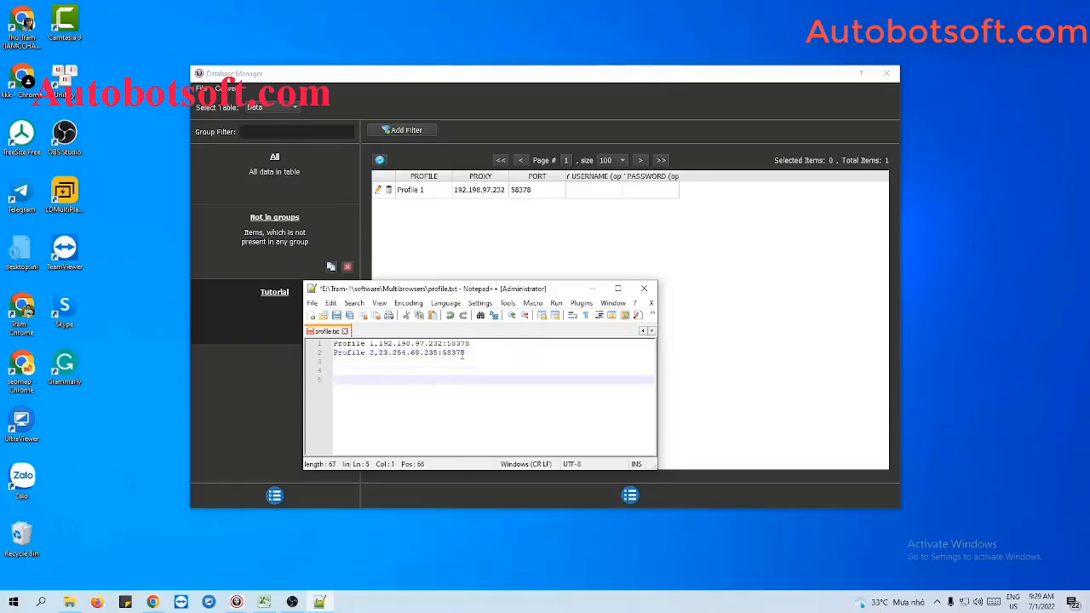
key("BackSpace")
key("BackSpace")
key("BackSpace")
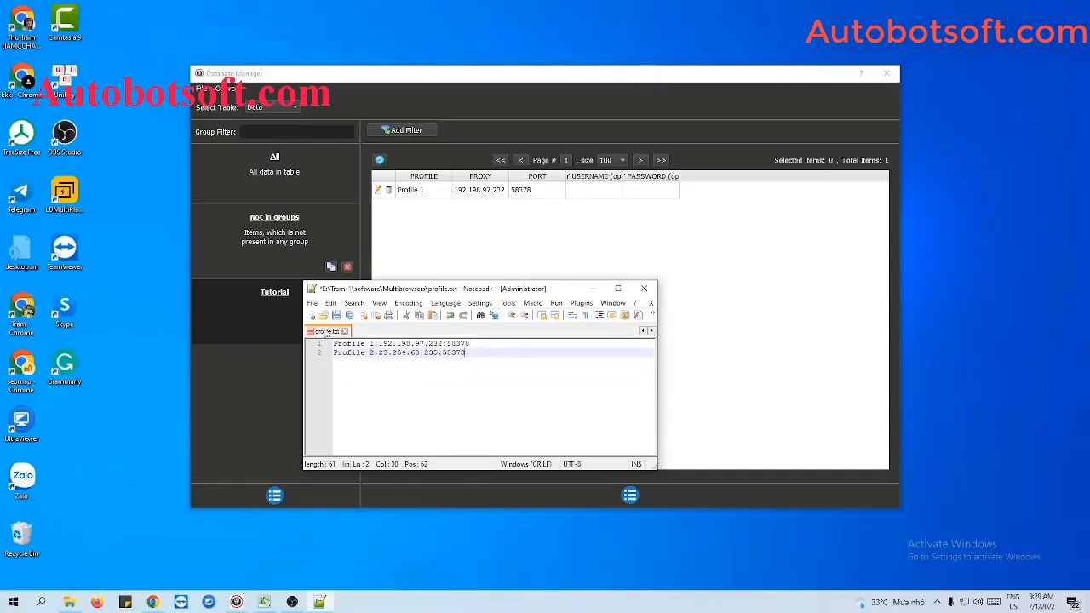
Save profile.txt and import it from the Multibrowsers folder into the database as CSV, keeping the default column order
left_click(337, 315)
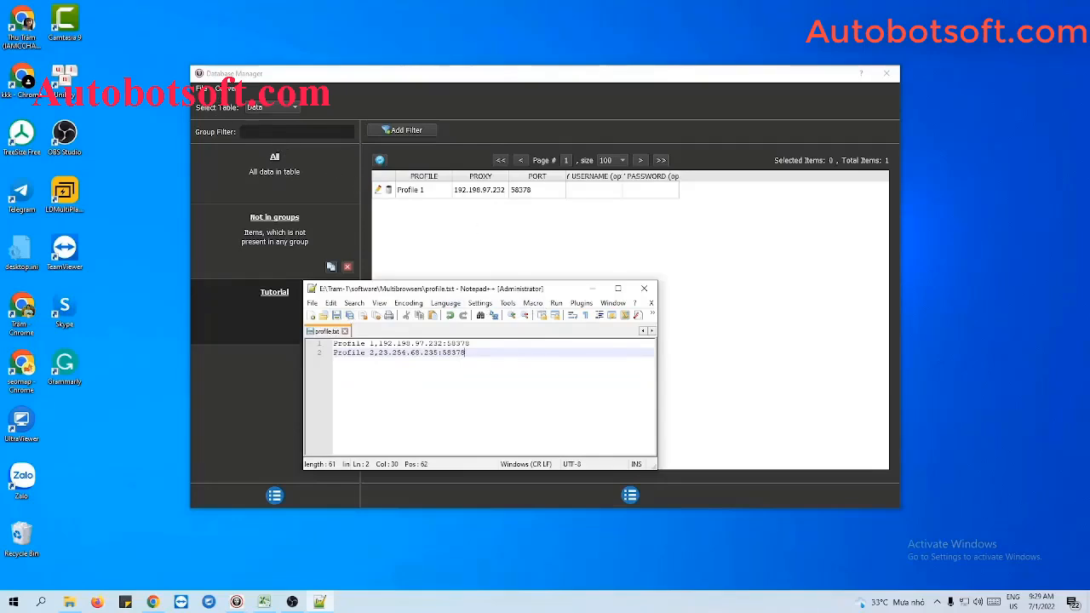
left_click(226, 89)
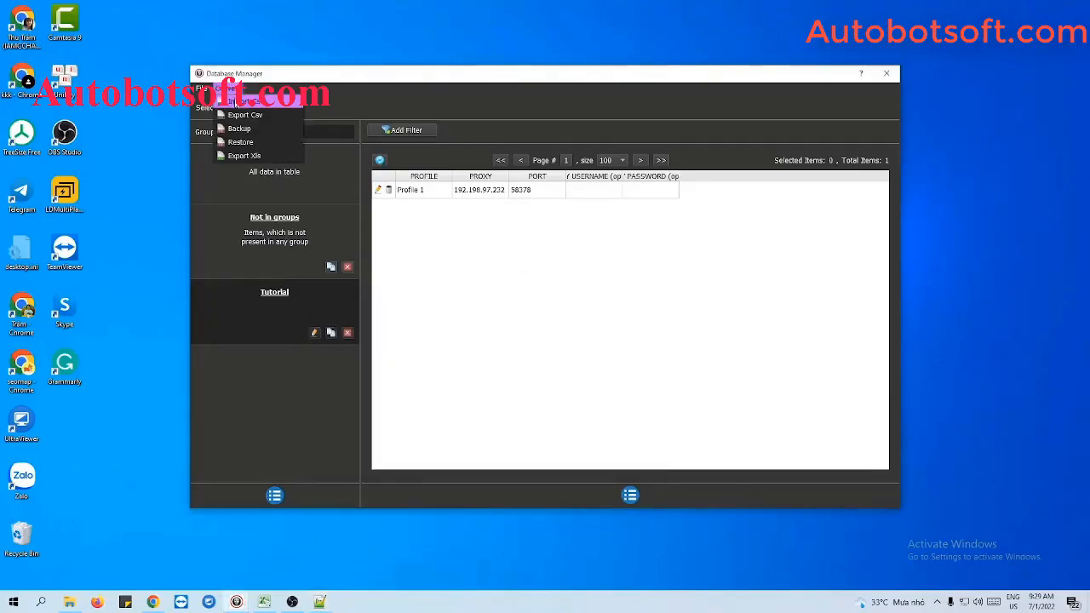
left_click(236, 102)
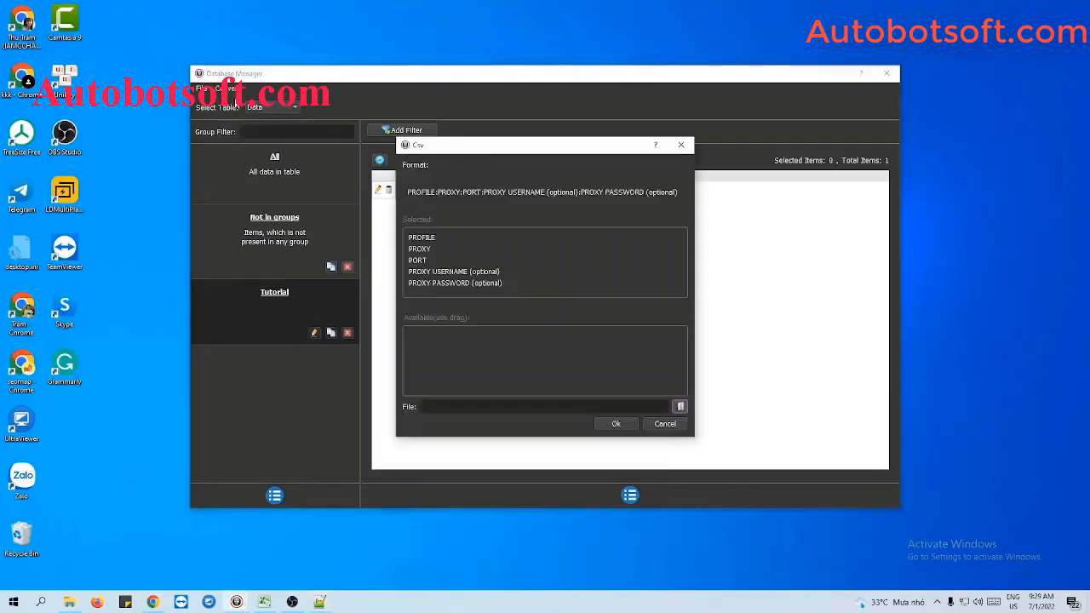
left_click(681, 409)
double_click(545, 380)
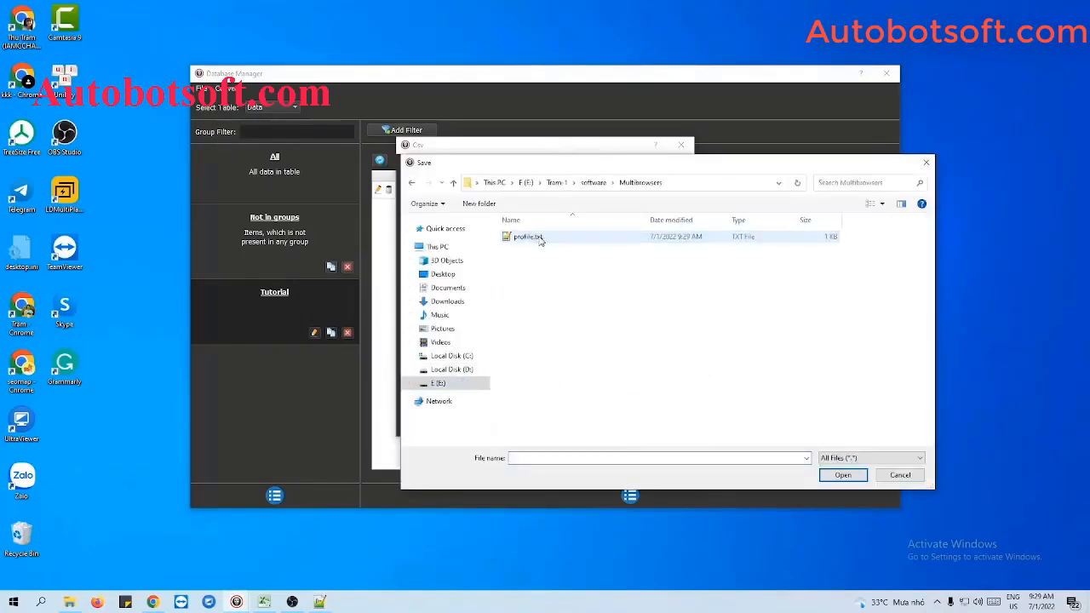
left_click(539, 238)
left_click(839, 475)
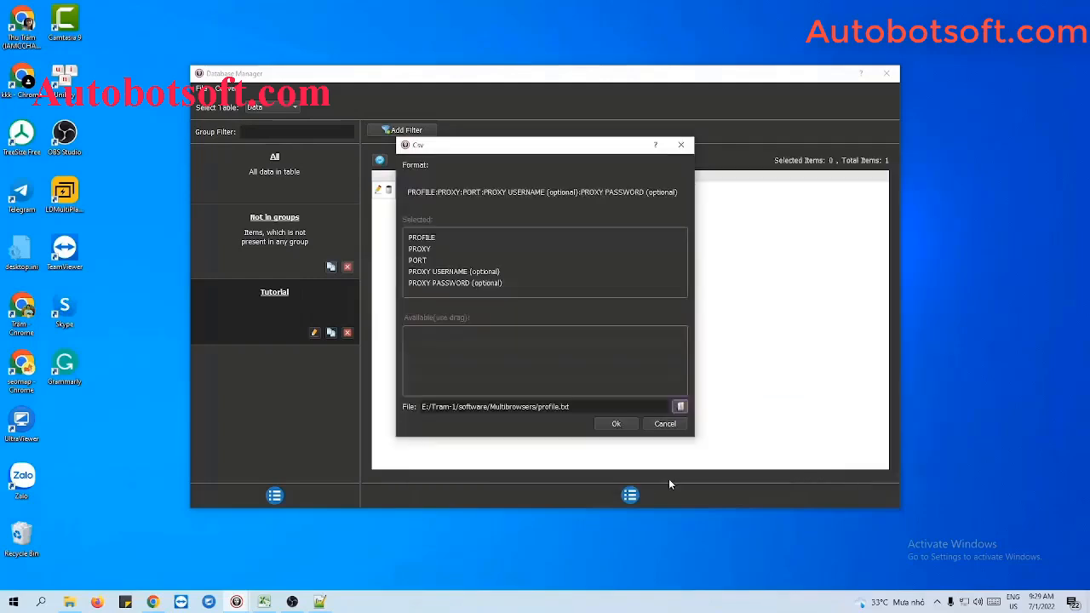
left_click(617, 424)
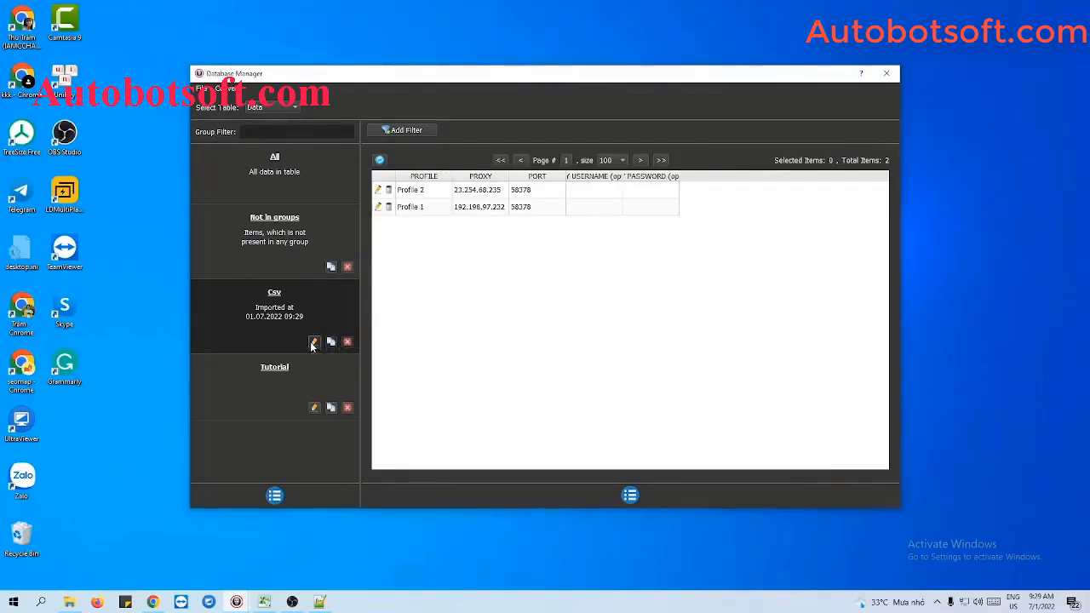
Rename the imported Csv group to Tutorial 2 and close the Database Manager to return to the main settings window
left_click(314, 342)
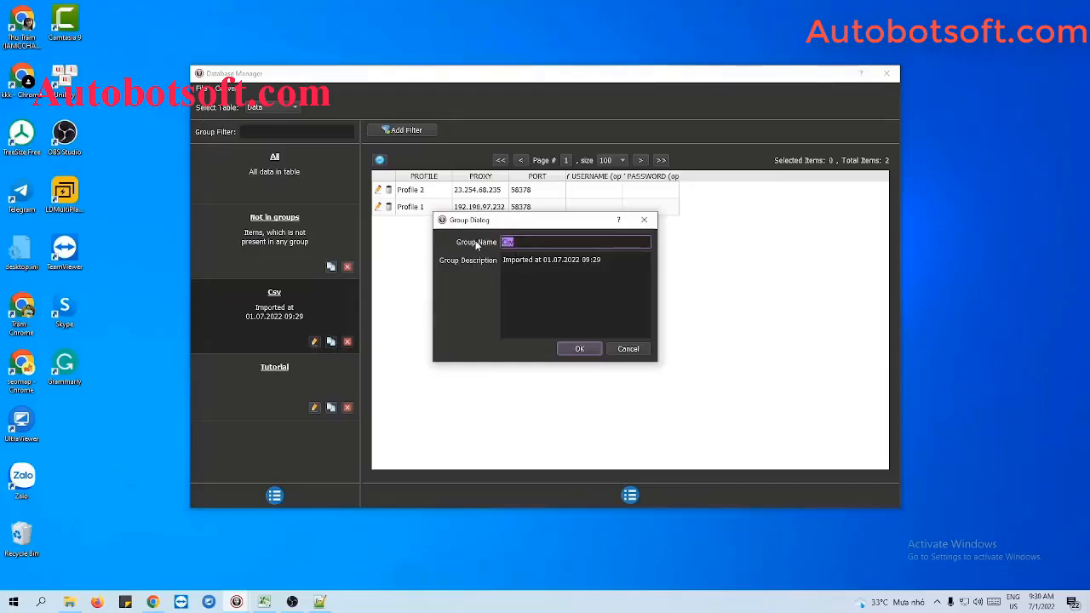
type("Tut")
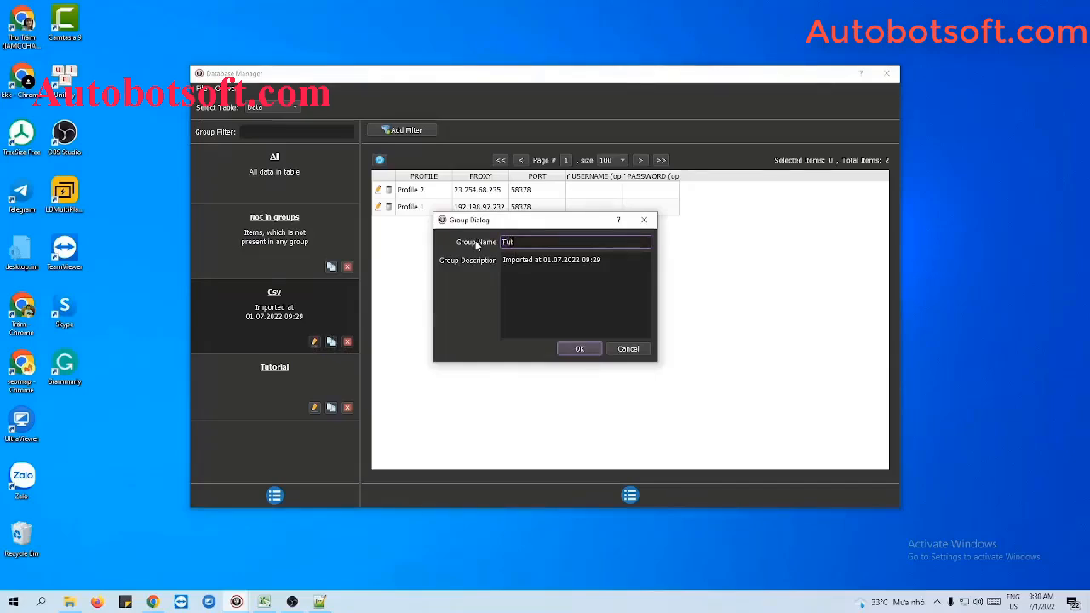
type("orial 2")
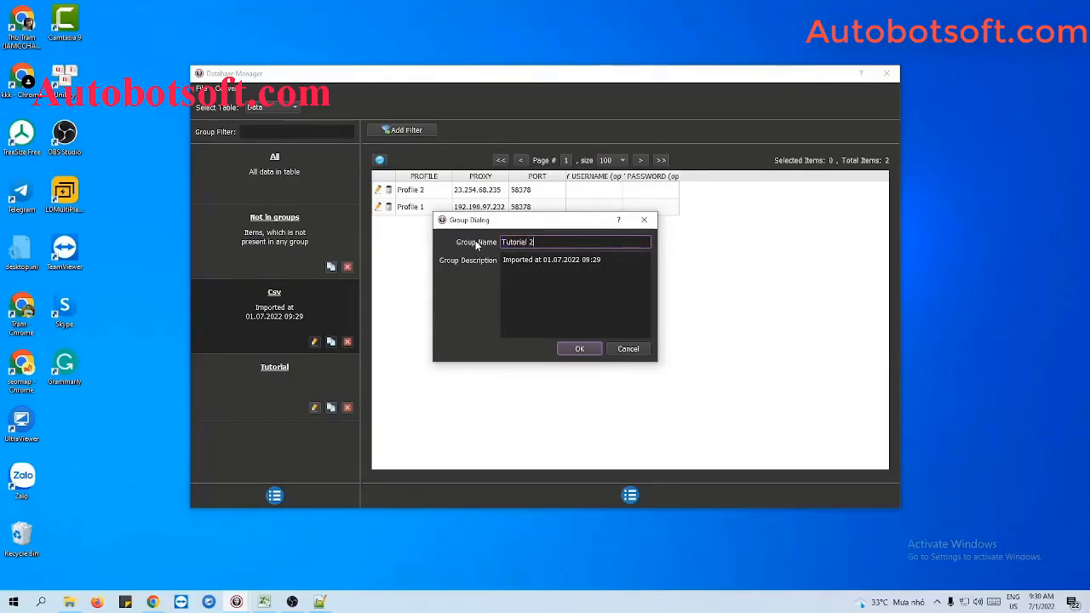
left_click(579, 350)
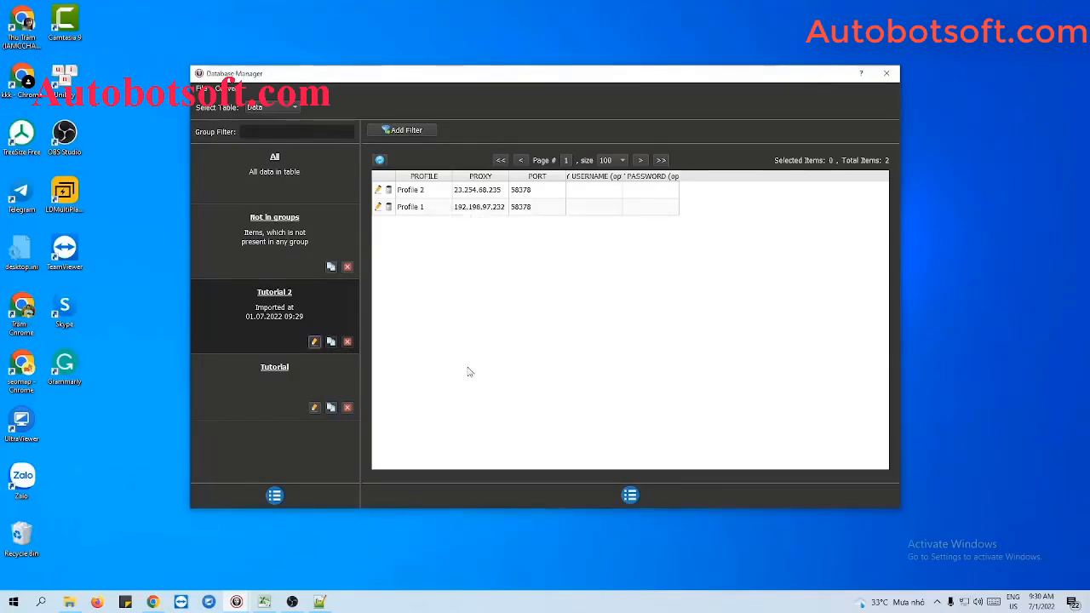
left_click(894, 75)
left_click(592, 288)
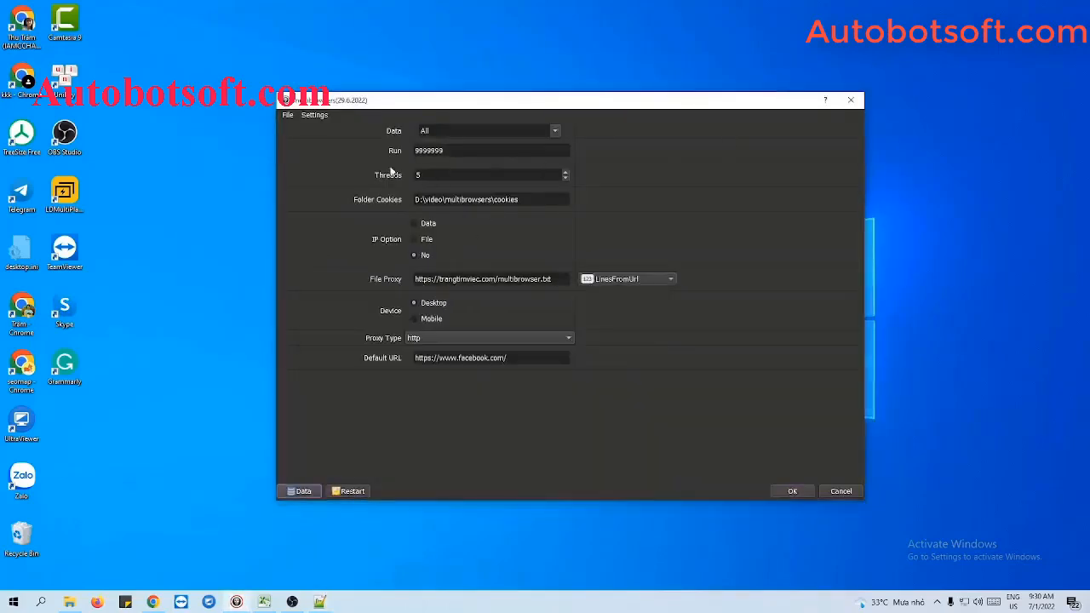
Select only the Tutorial 2 group as the data source in the main settings
left_click(554, 129)
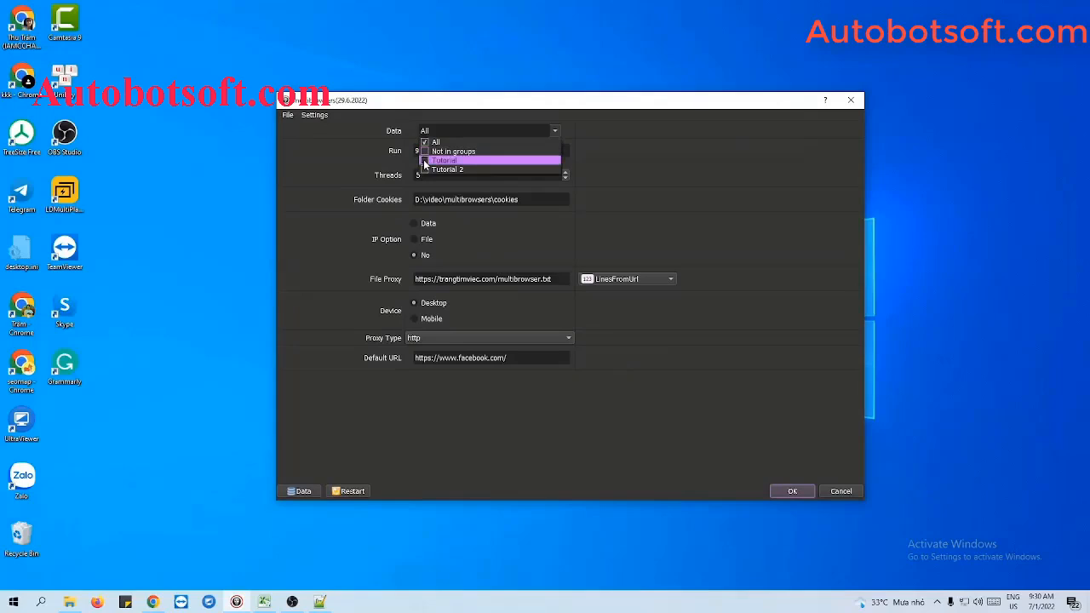
left_click(425, 171)
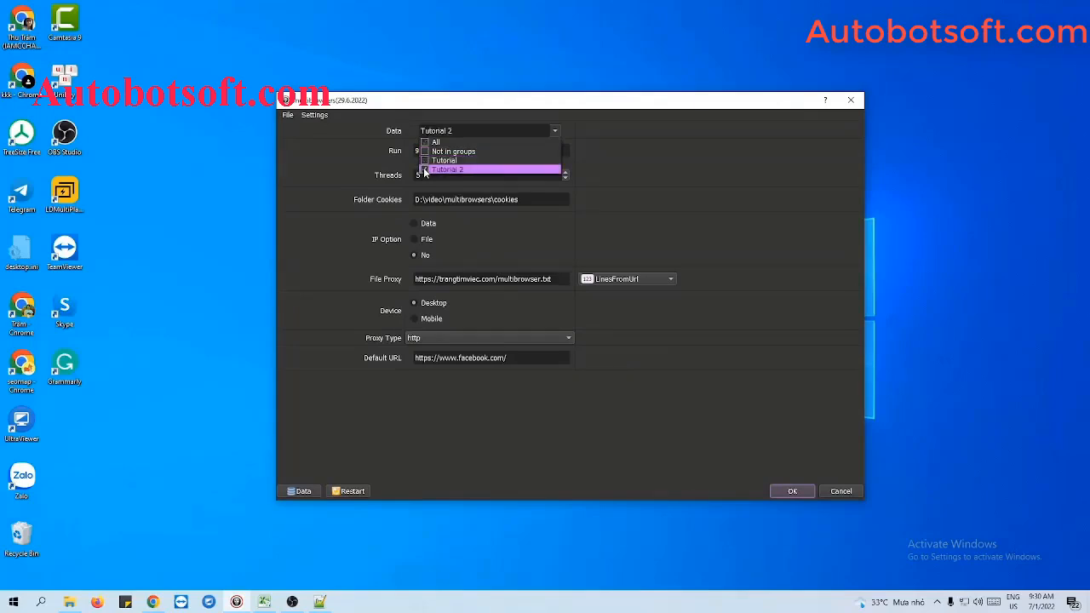
left_click(646, 160)
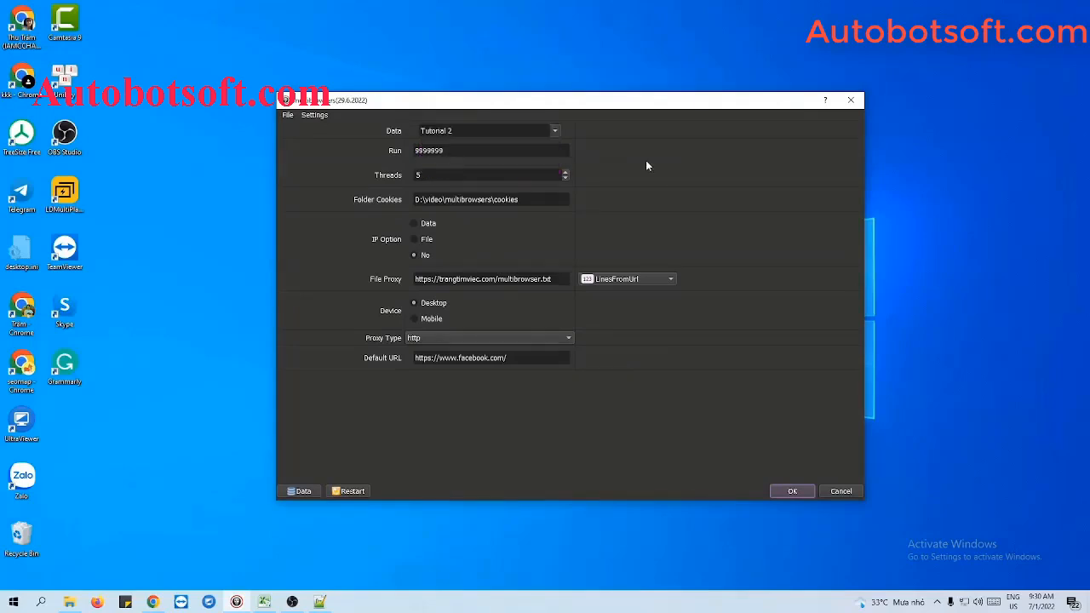
Set the Run count to 1000
left_click(487, 151)
left_click_drag(482, 151, 404, 155)
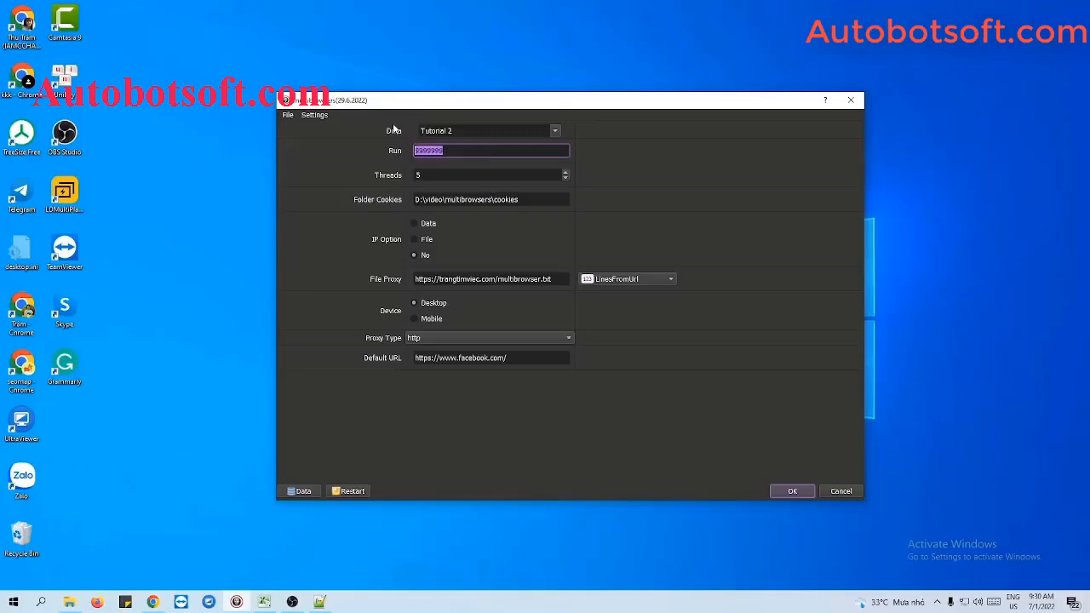
type("1000")
key("Tab")
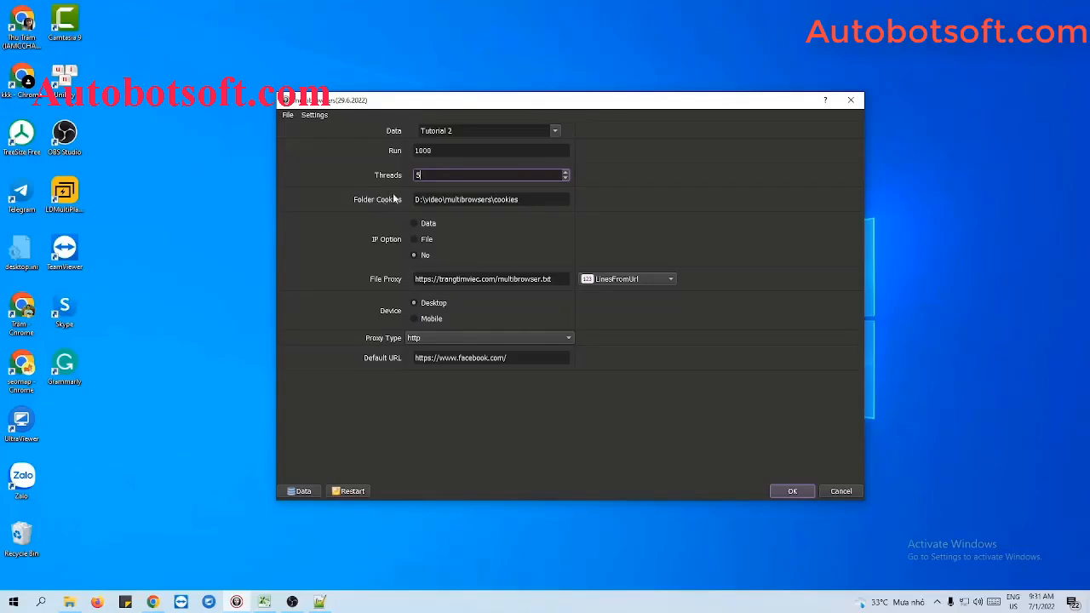
Switch to File Explorer and create a folder named cookies in the Multibrowsers folder
left_click(69, 602)
right_click(361, 291)
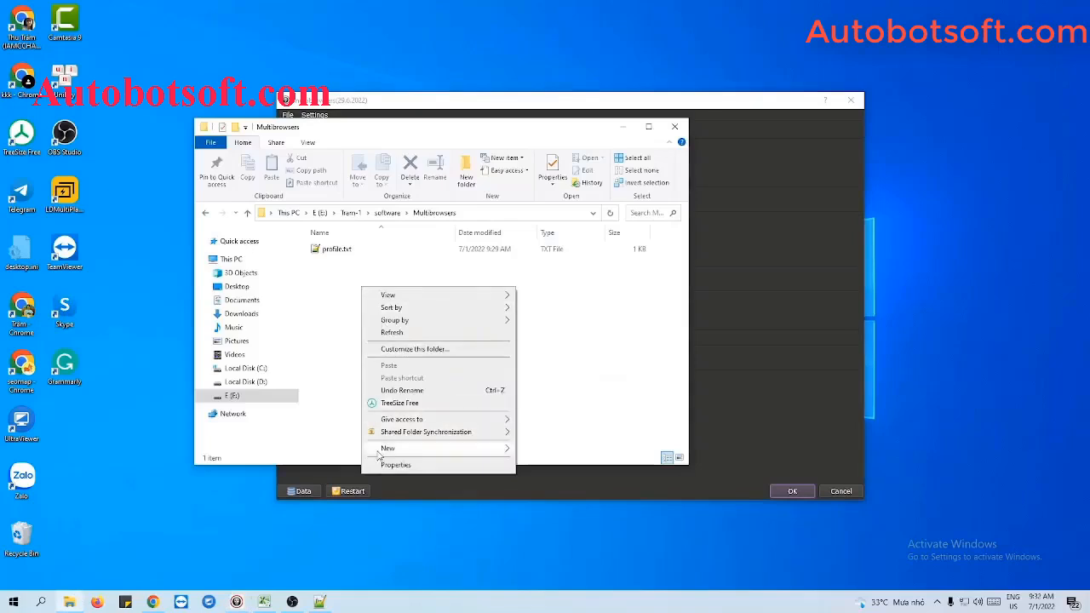
mouse_move(387, 450)
left_click(543, 451)
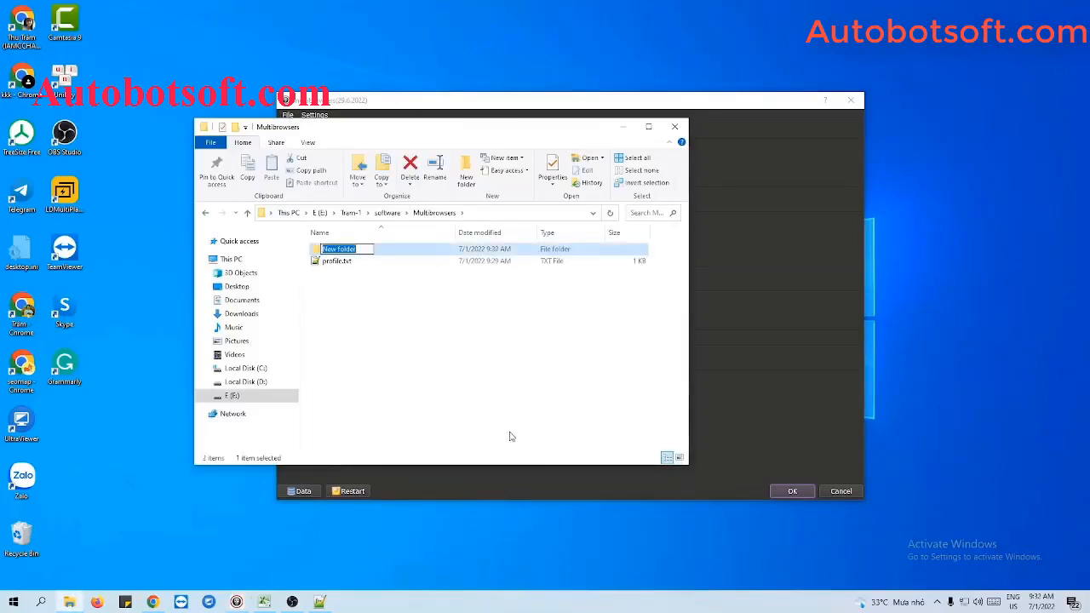
type("cookies")
key("Return")
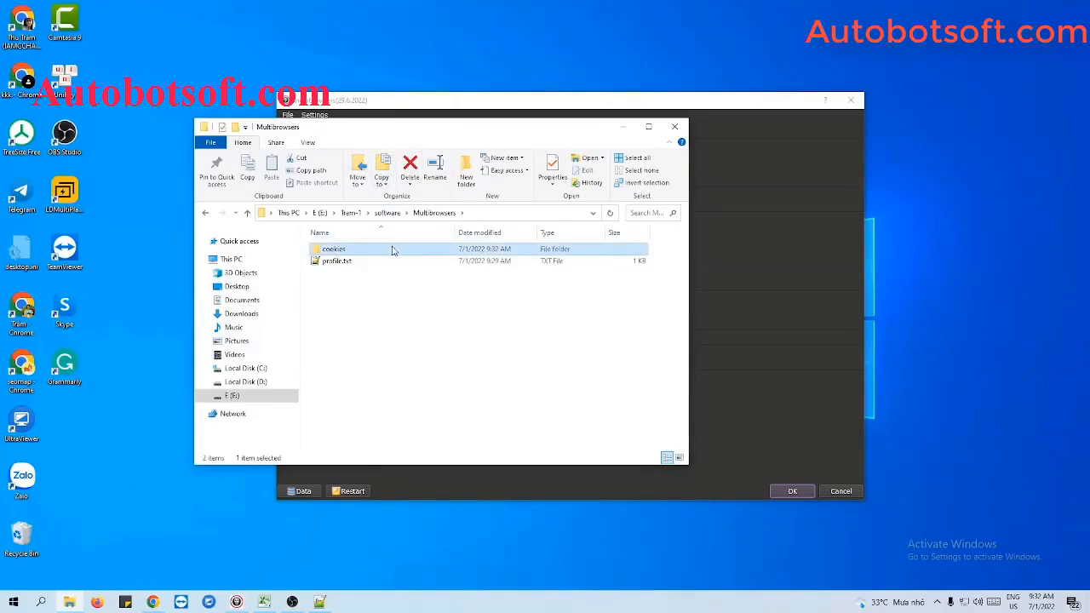
Copy the cookies folder's path and set Folder Cookies to E:\Tram-1\software\Multibrowsers\cookies in the multibrowser settings
double_click(392, 249)
left_click(519, 215)
key("ctrl+c")
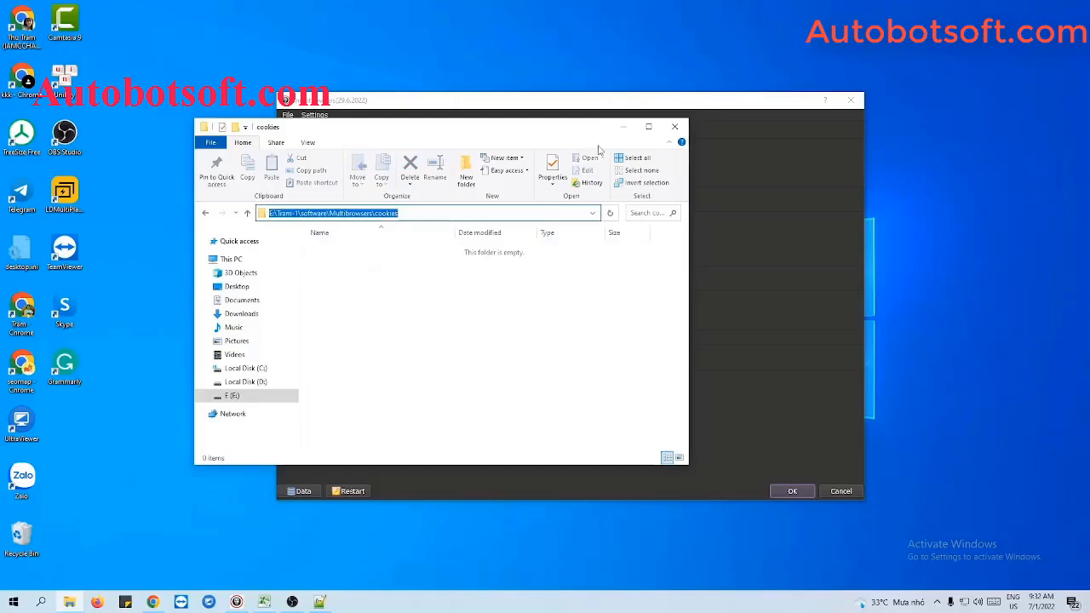
left_click(624, 126)
double_click(558, 199)
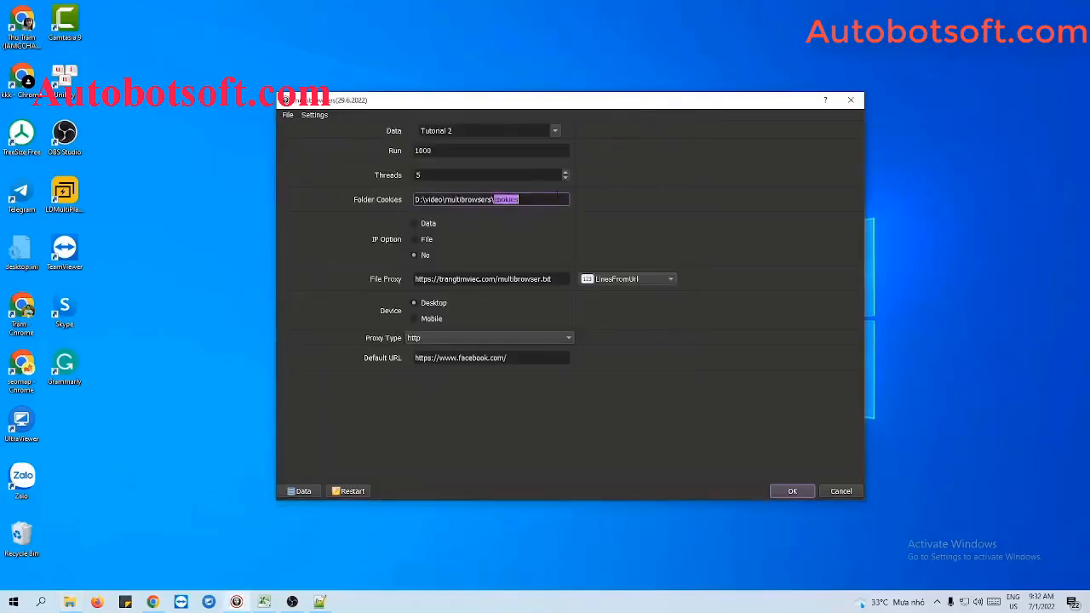
key("ctrl+a")
key("ctrl+v")
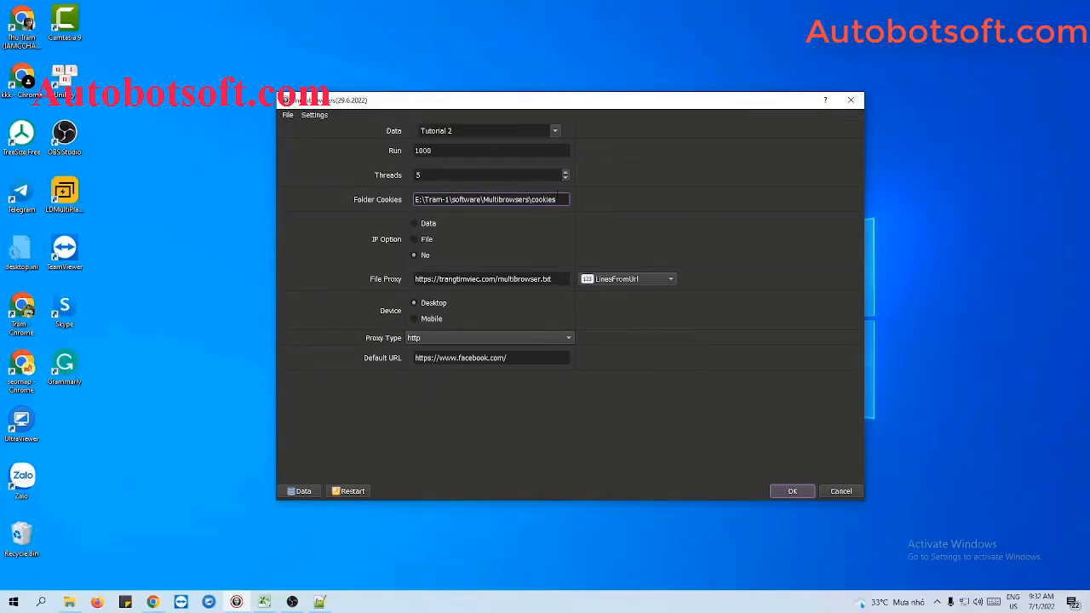
left_click(522, 222)
Check the profiles' proxies in the database, and set the IP option to File with LinesFromFile as the proxy source
left_click(300, 491)
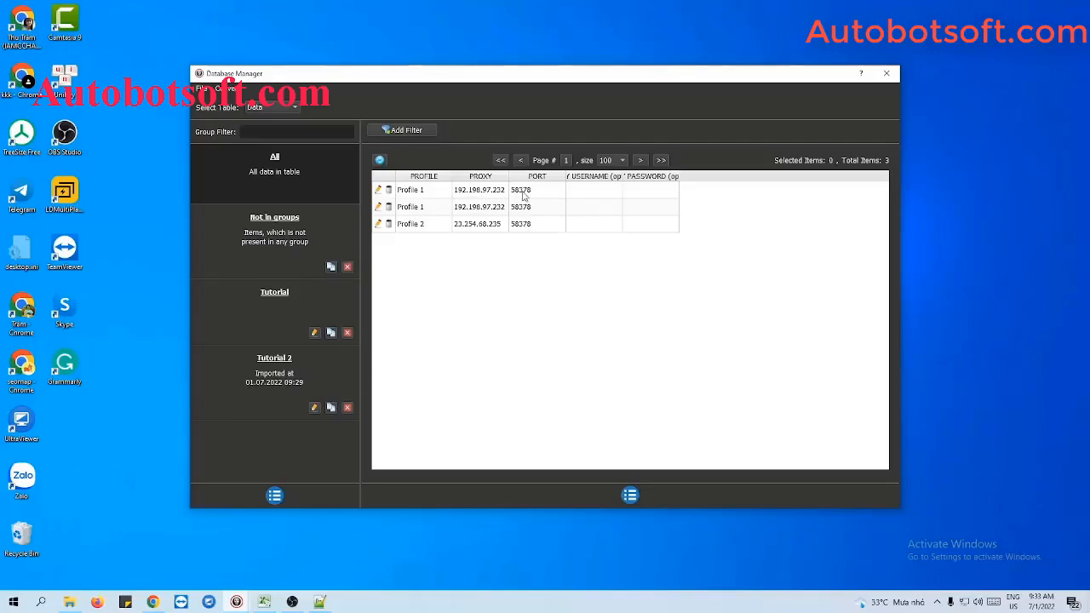
left_click(892, 74)
left_click(414, 241)
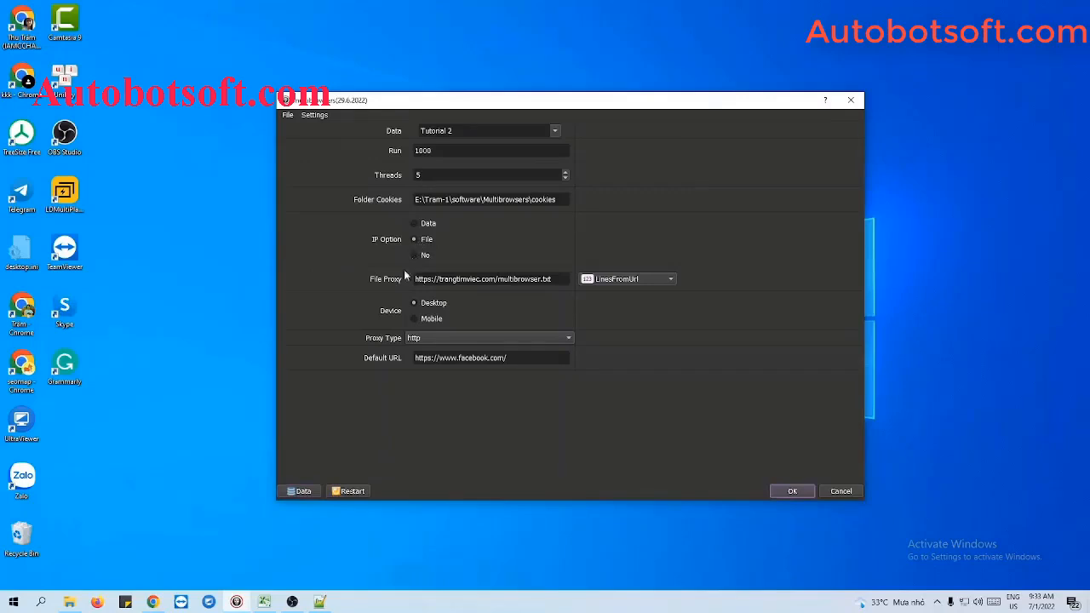
left_click(611, 283)
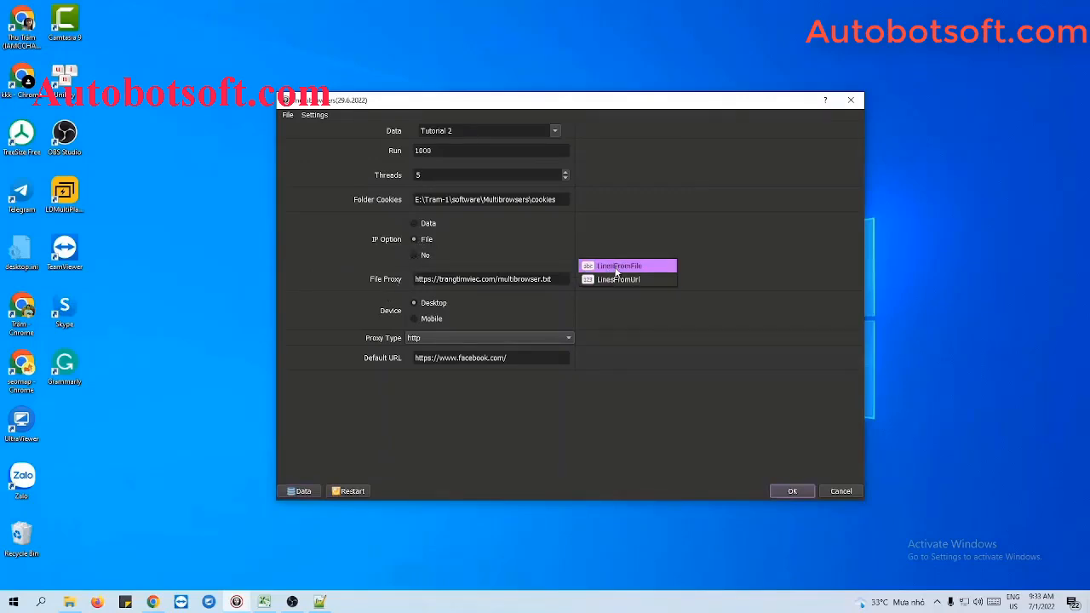
left_click(616, 267)
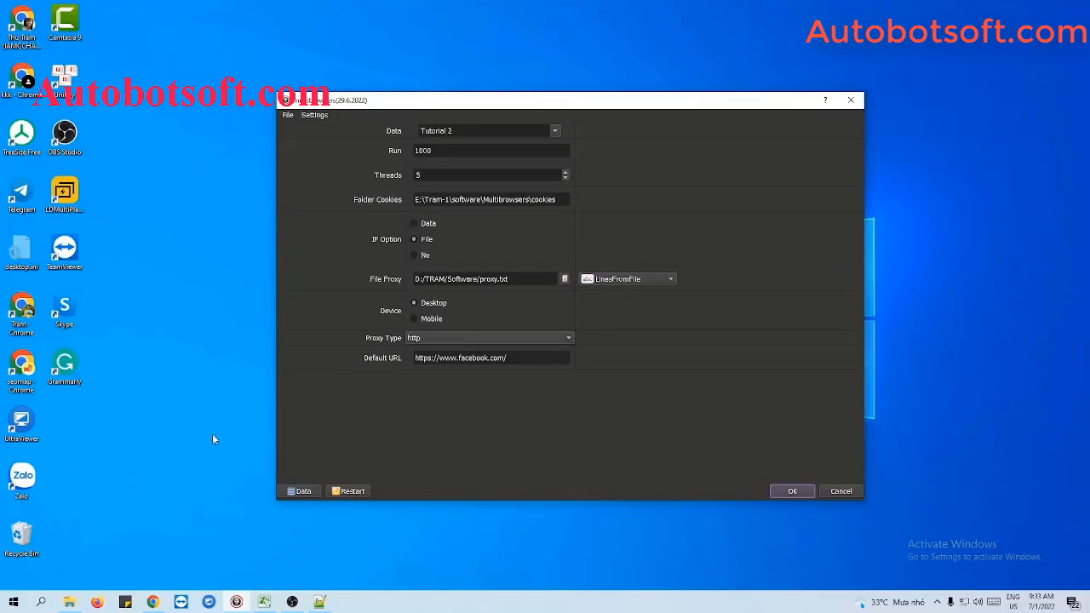
Switch to File Explorer and create a text file named proxy.txt in the Multibrowsers folder
left_click(69, 602)
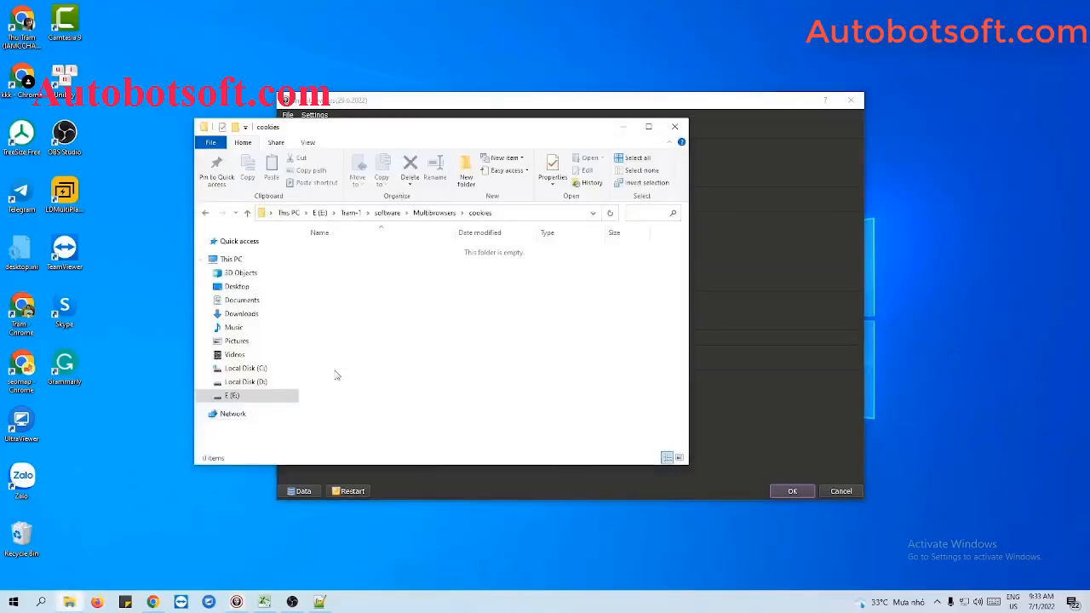
left_click(246, 212)
right_click(359, 302)
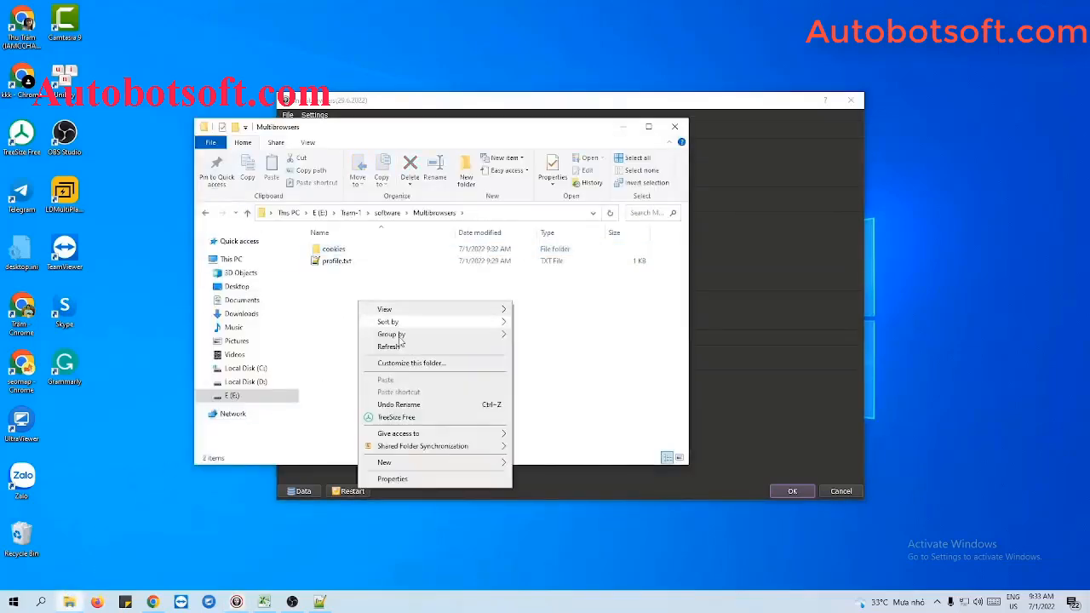
mouse_move(385, 462)
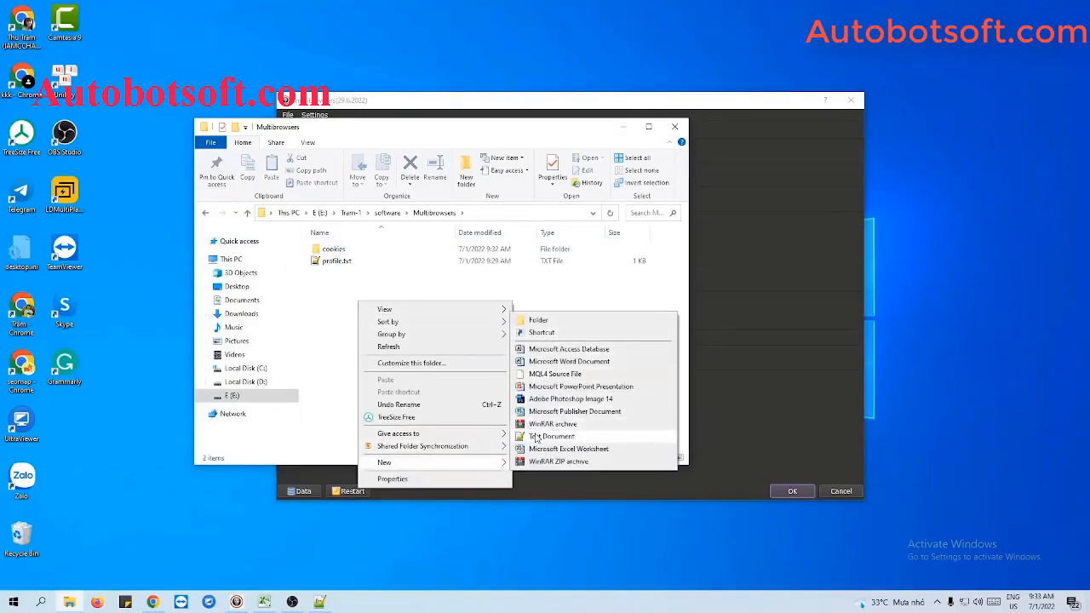
left_click(580, 435)
type("proxy")
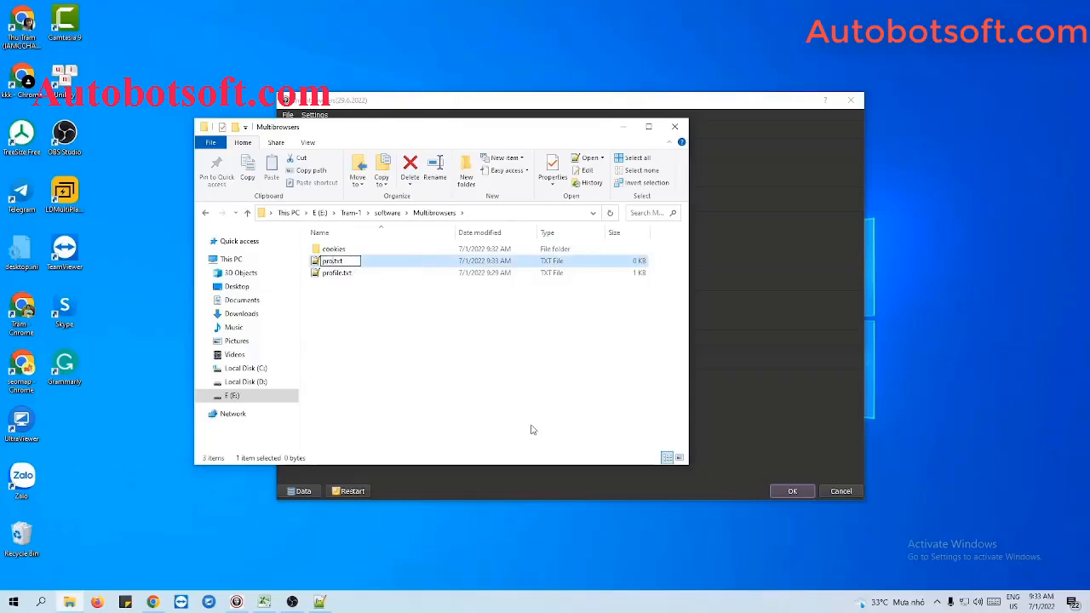
key("Return")
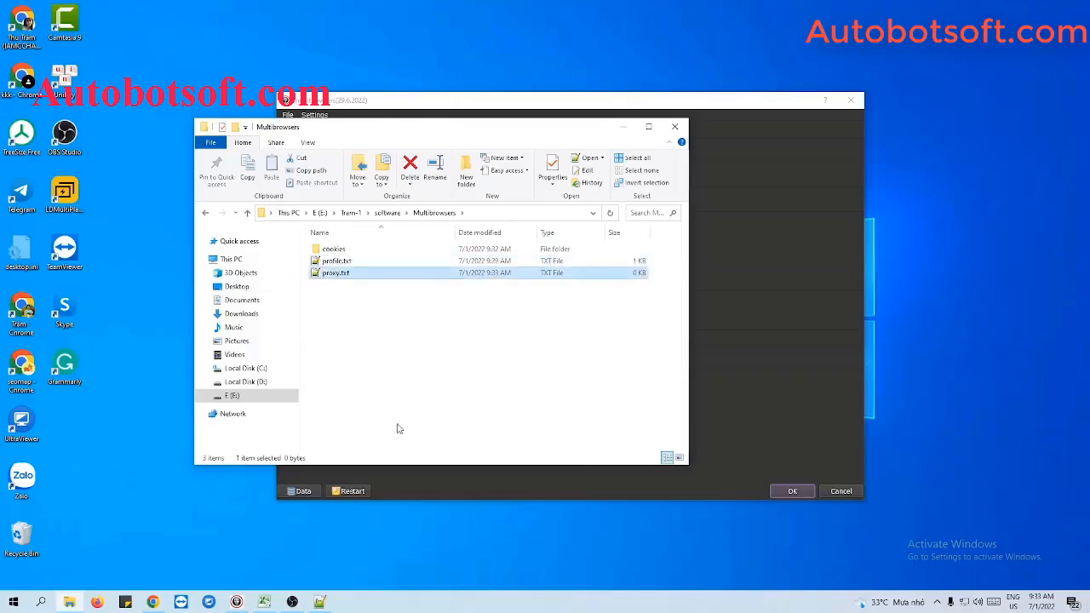
Open proxy.txt in Notepad++, paste the list of proxies with port 58378, and save it without the trailing blank line
left_click(320, 602)
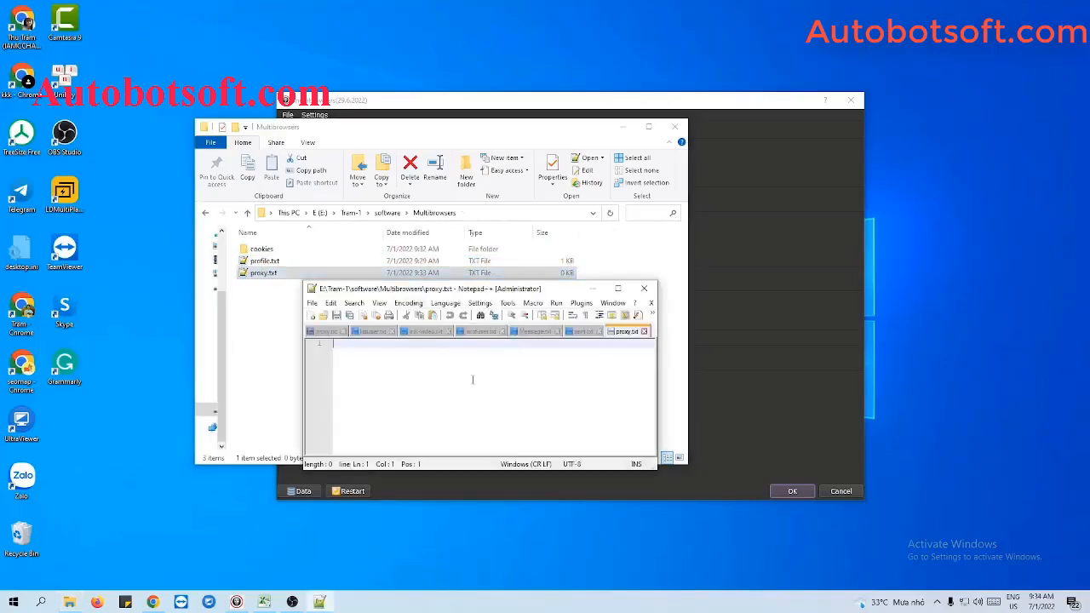
left_click(624, 127)
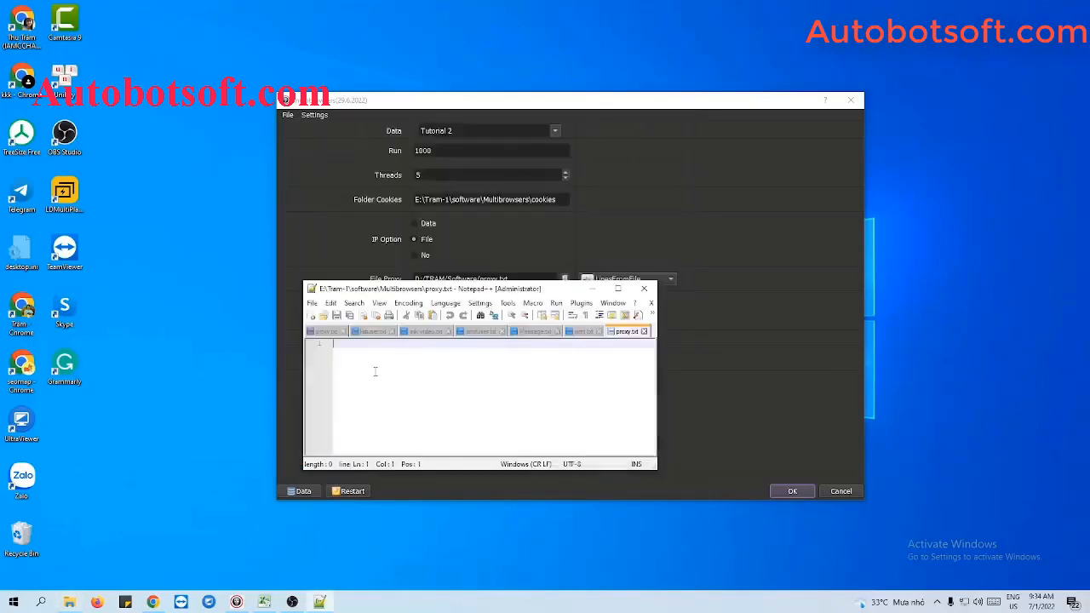
key("ctrl+v")
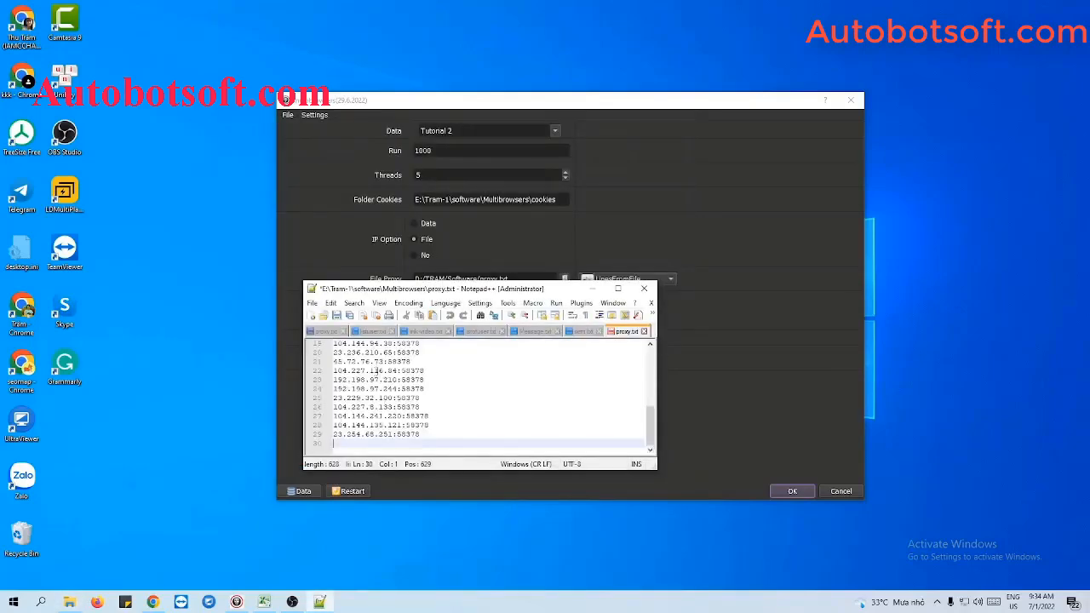
key("BackSpace")
left_click(336, 315)
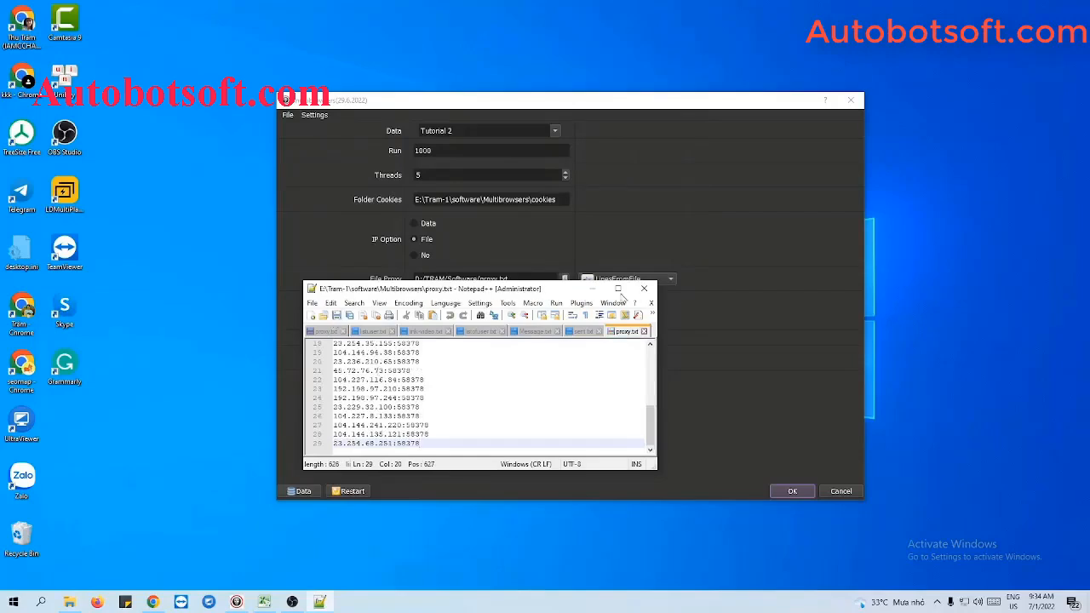
Return to the multibrowser settings and set File Proxy to the proxy.txt file in the Multibrowsers folder
left_click(595, 288)
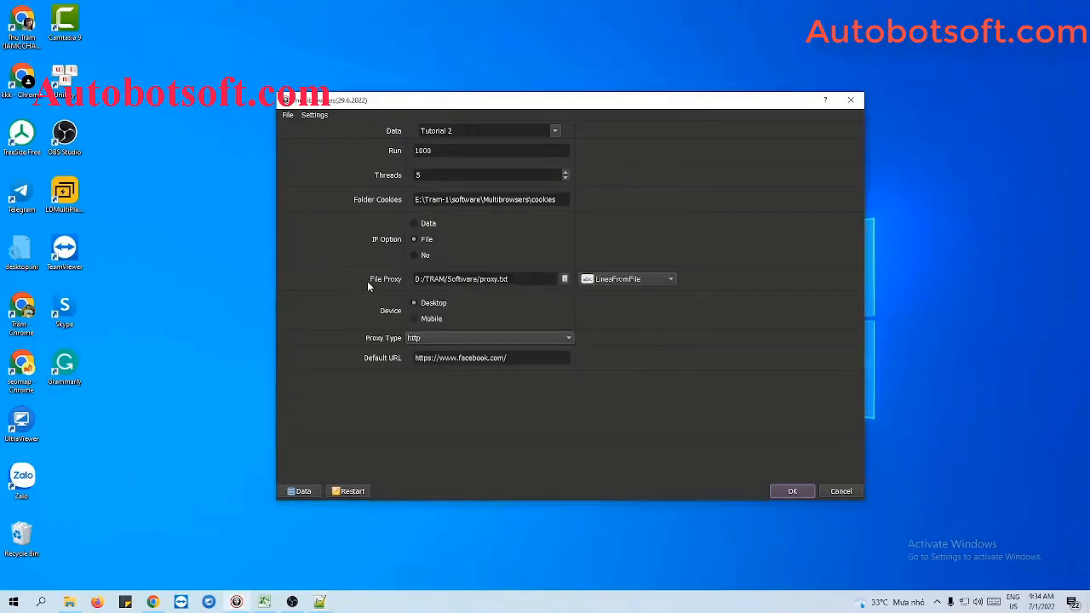
left_click(565, 281)
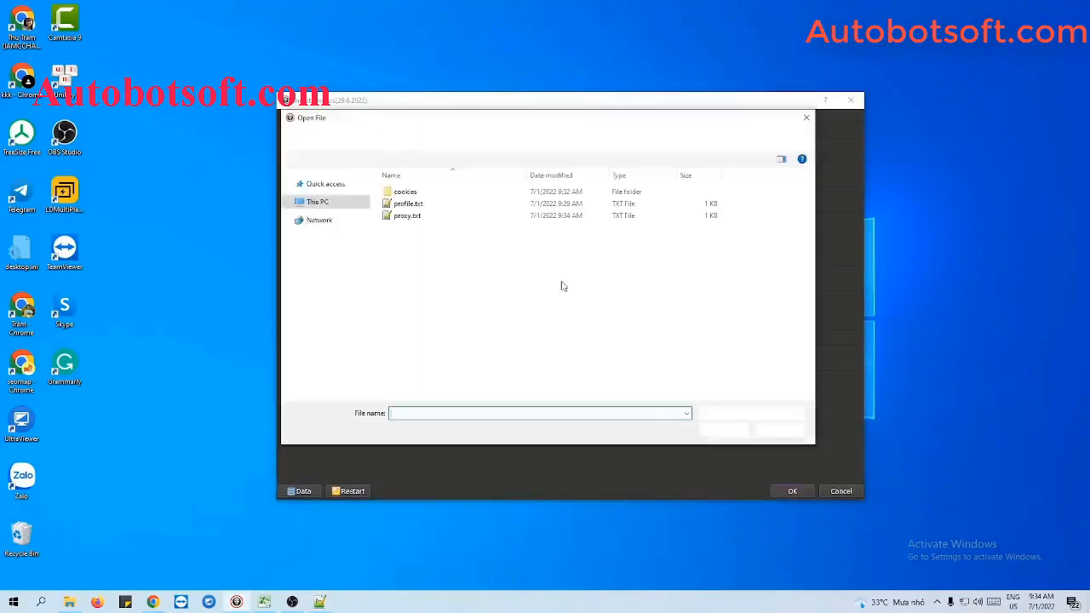
left_click(446, 219)
left_click(720, 430)
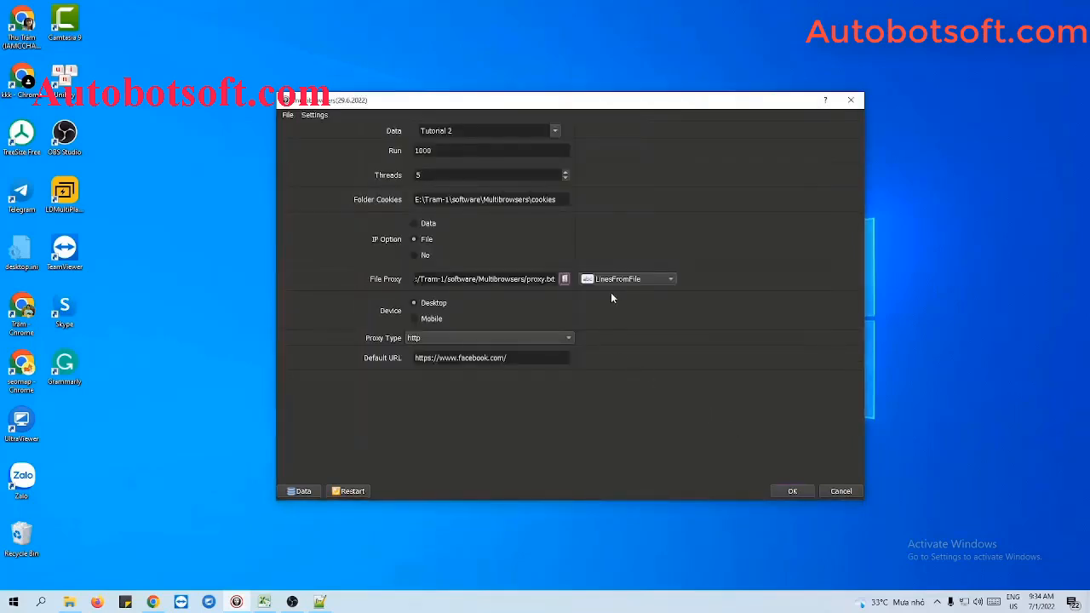
Switch the File Proxy source to LinesFromUrl and set the IP option to Data
left_click(616, 281)
left_click(617, 291)
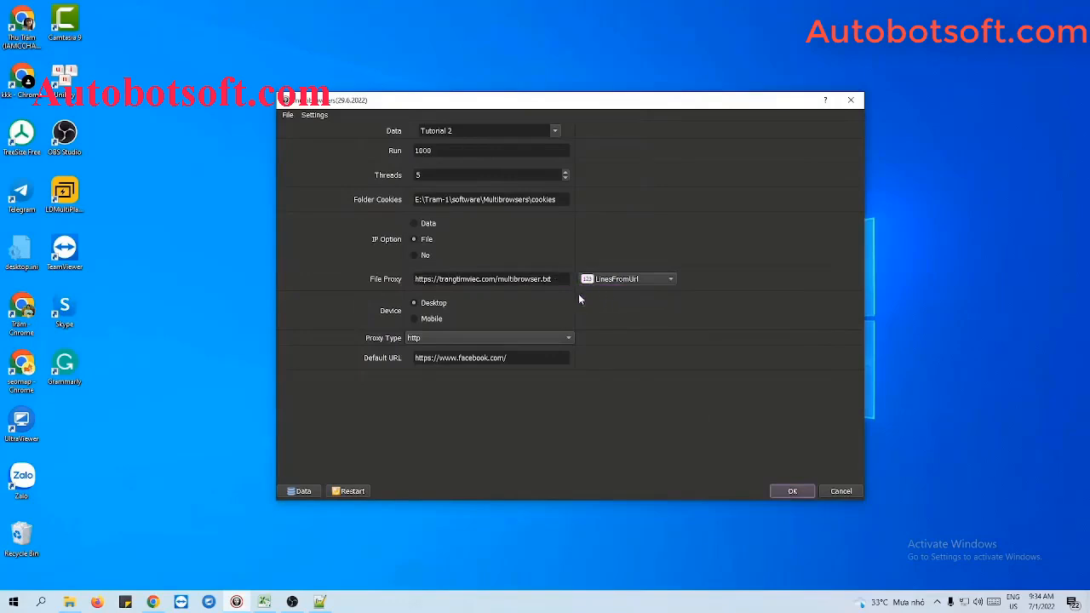
left_click_drag(552, 278, 414, 278)
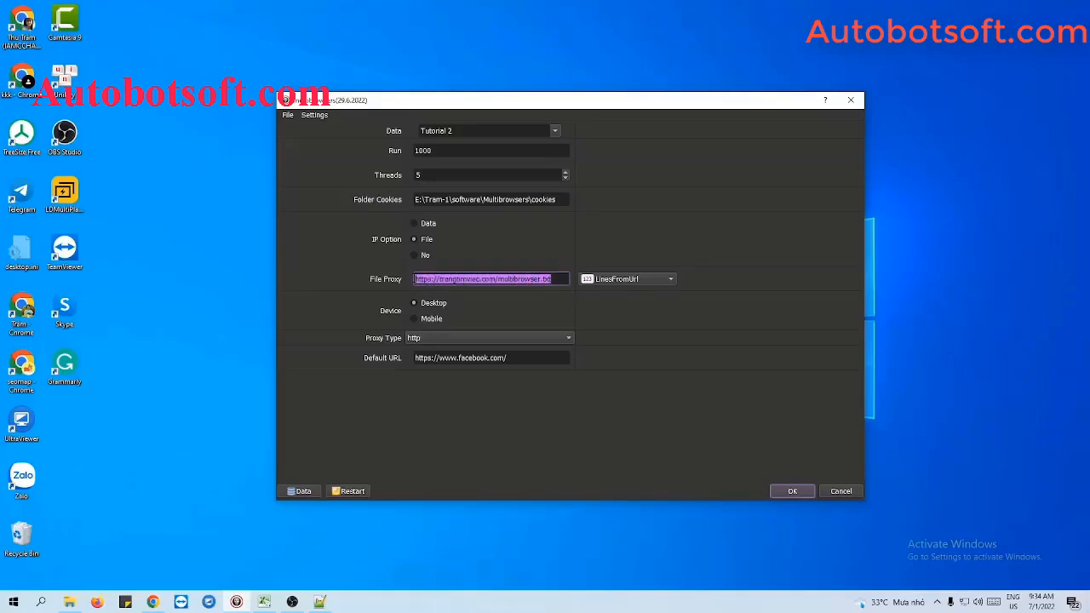
left_click(553, 278)
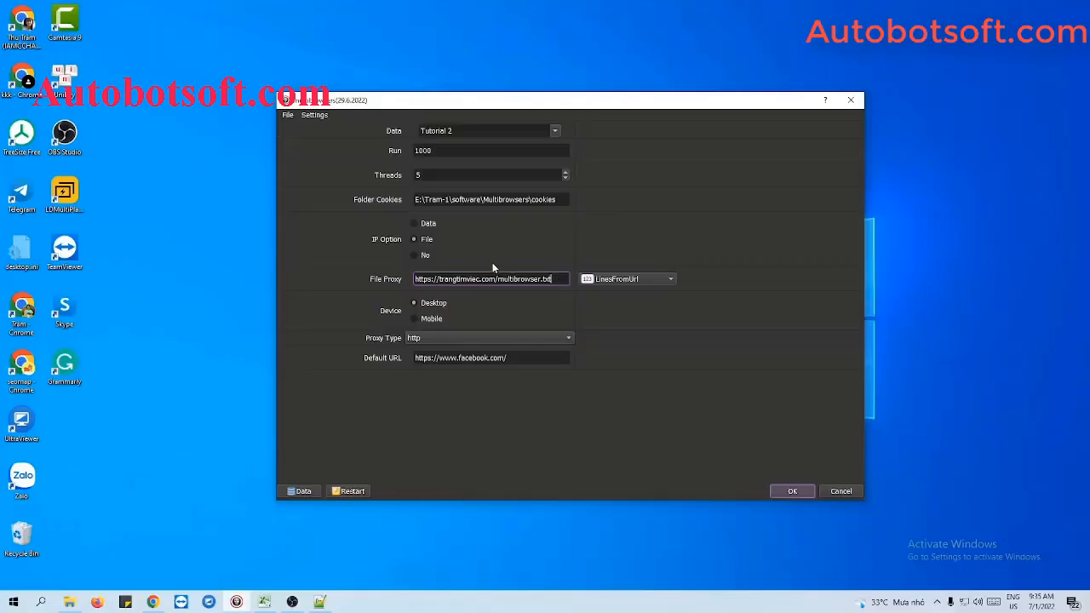
left_click(415, 258)
left_click(415, 223)
left_click(450, 358)
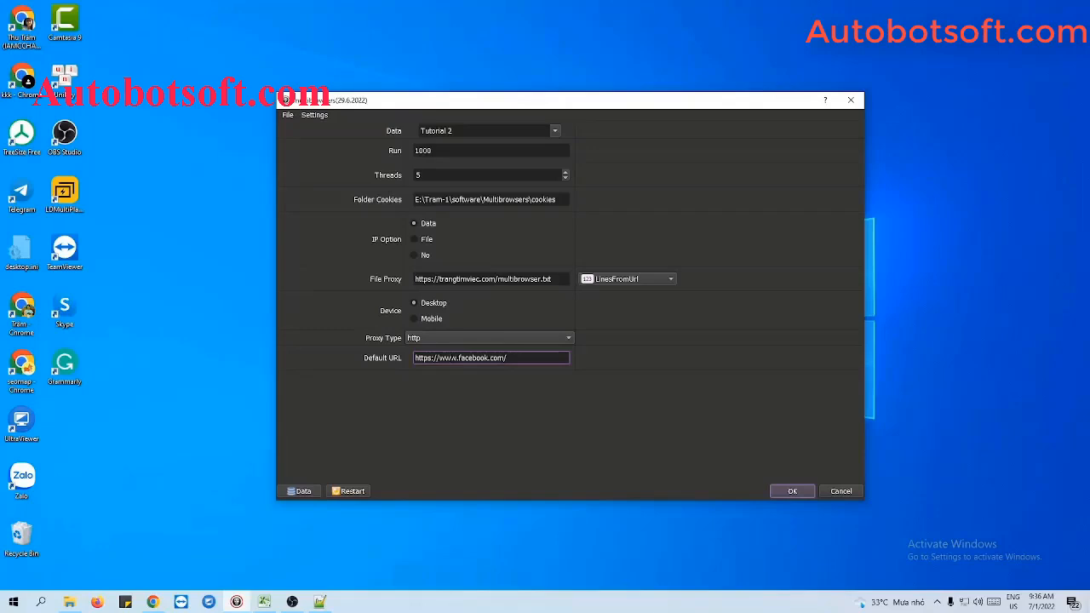
left_click_drag(508, 357, 414, 358)
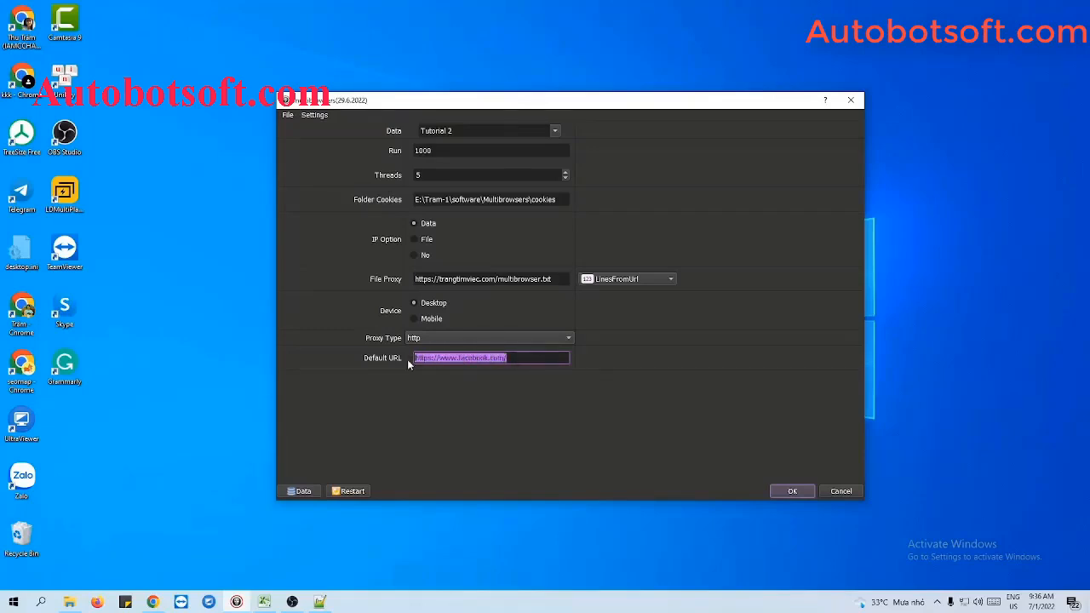
left_click(511, 357)
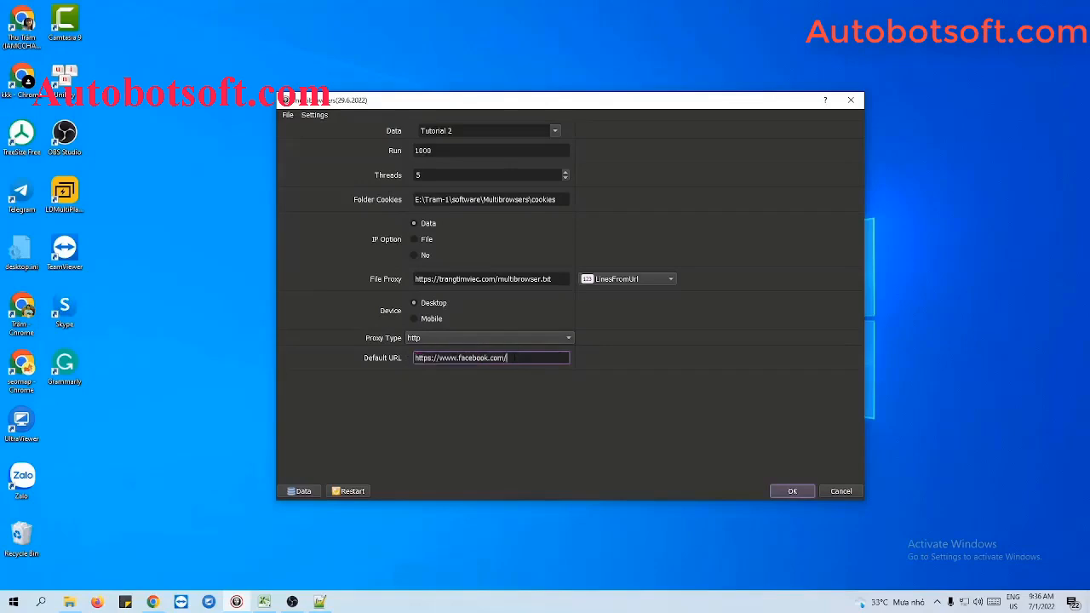
left_click_drag(514, 357, 490, 357)
left_click(513, 358)
Switch to Chrome, search for browserleaks, open the BrowserLeaks home page and copy its web address
left_click(153, 601)
left_click(131, 27)
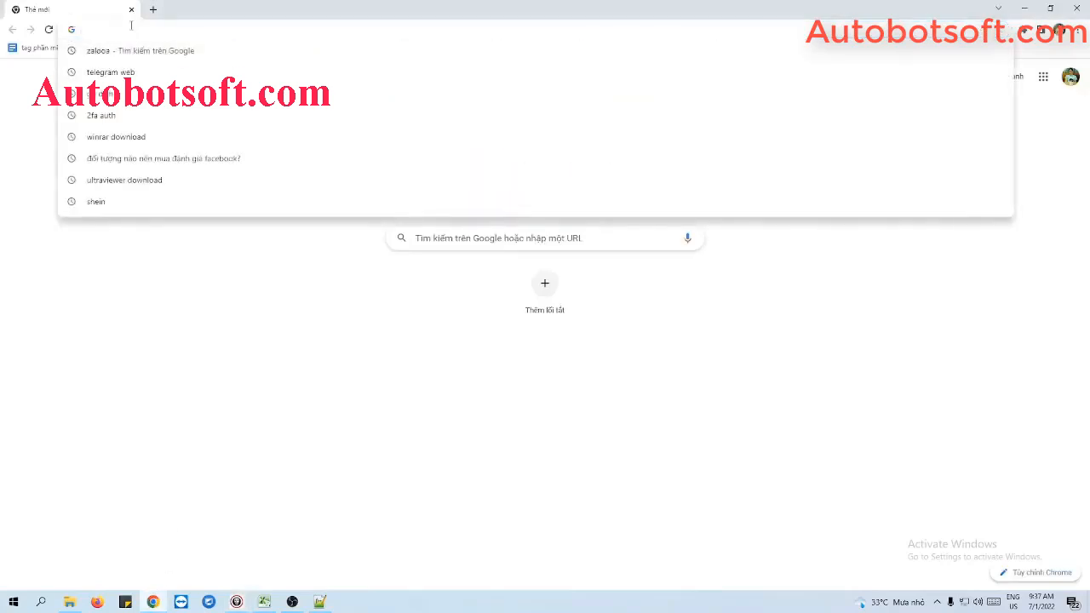
type("bro")
key("BackSpace")
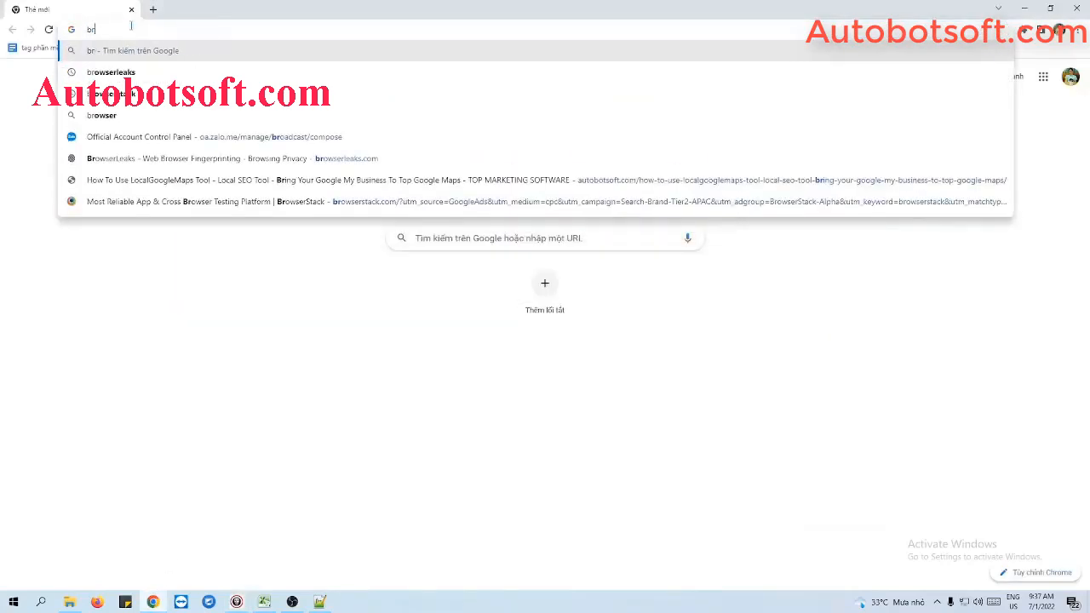
type("owserleaks")
key("Return")
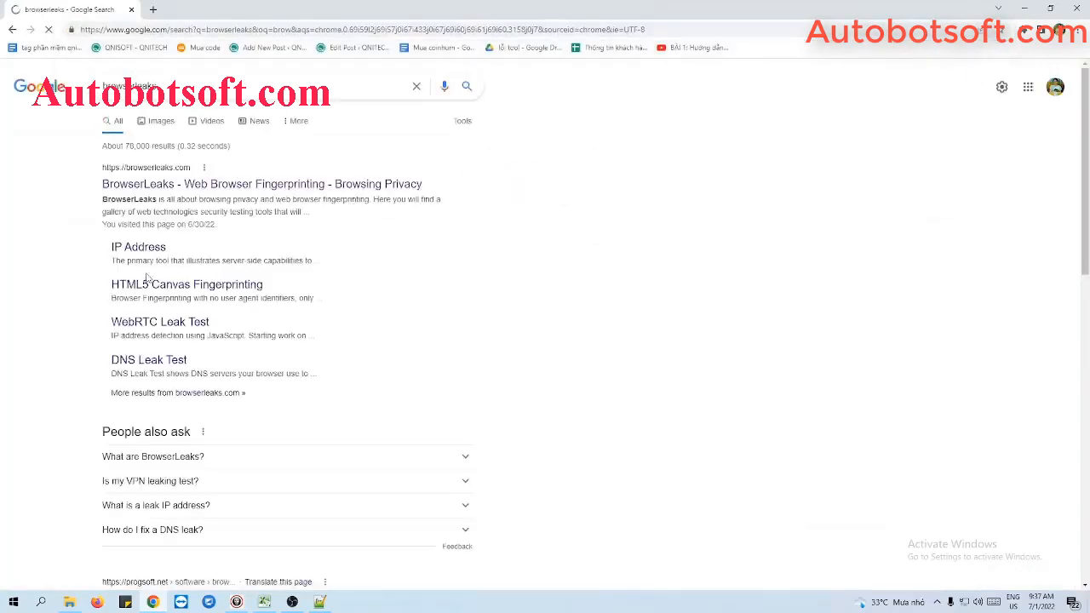
left_click(204, 186)
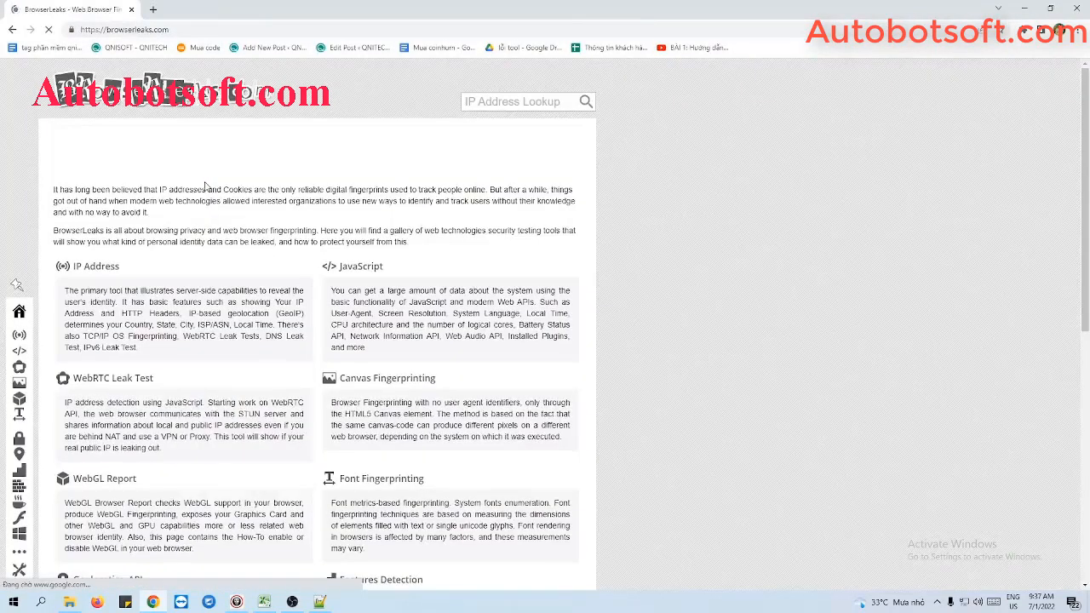
left_click(206, 31)
key("ctrl+c")
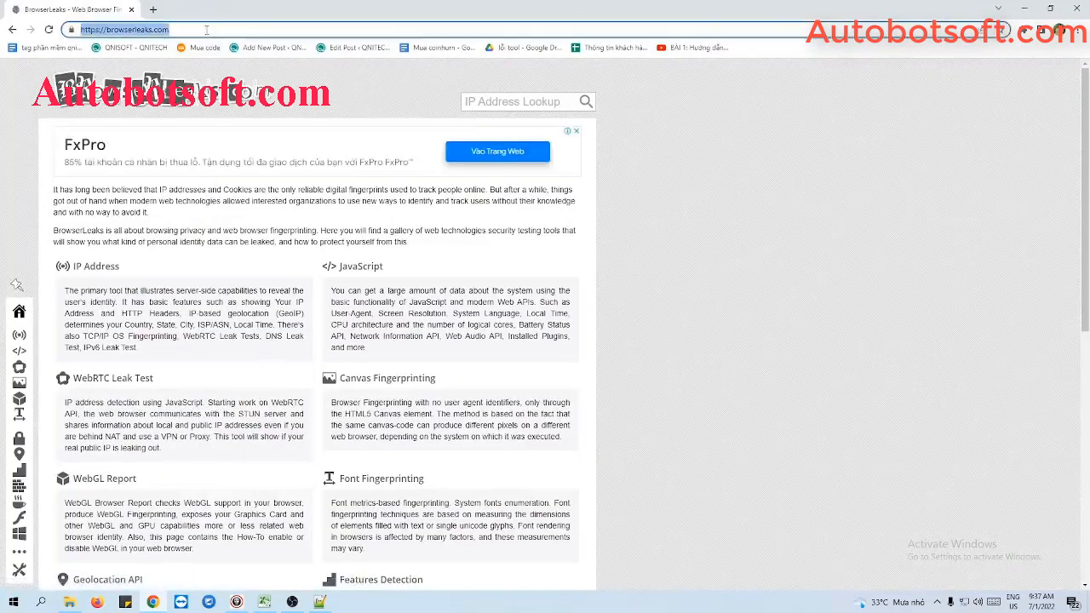
left_click(1024, 9)
left_click_drag(524, 363, 401, 361)
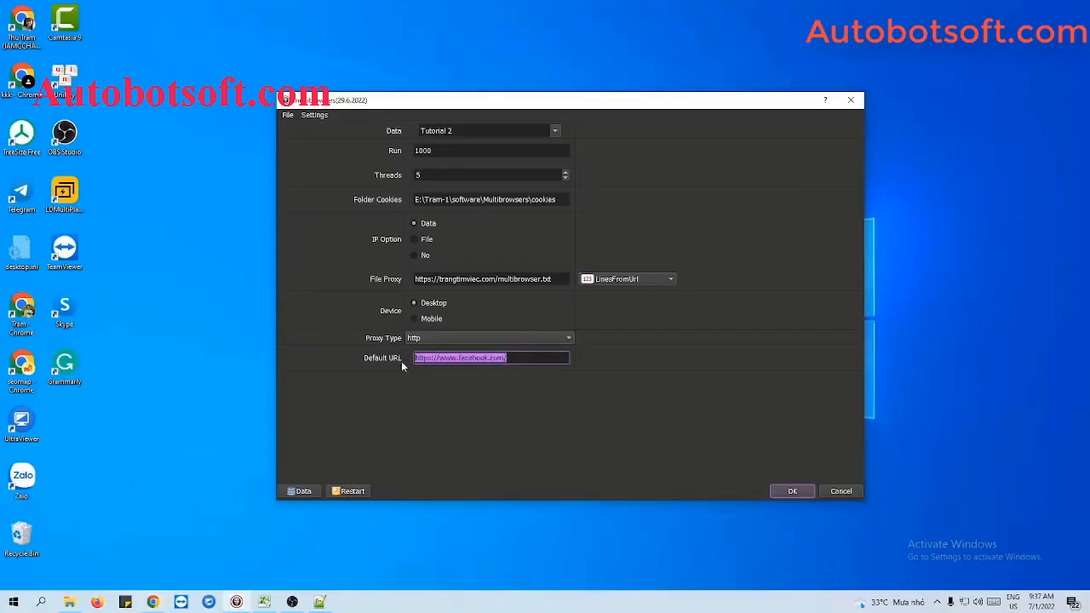
key("ctrl+v")
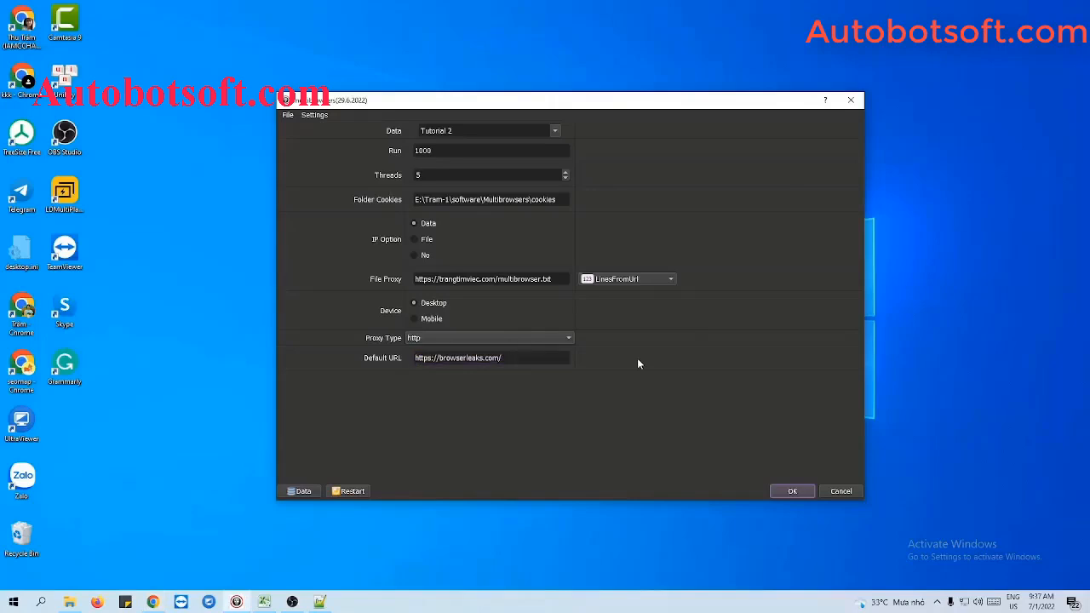
Confirm the settings to start the run, and show the windows of the three running browsers
left_click(793, 492)
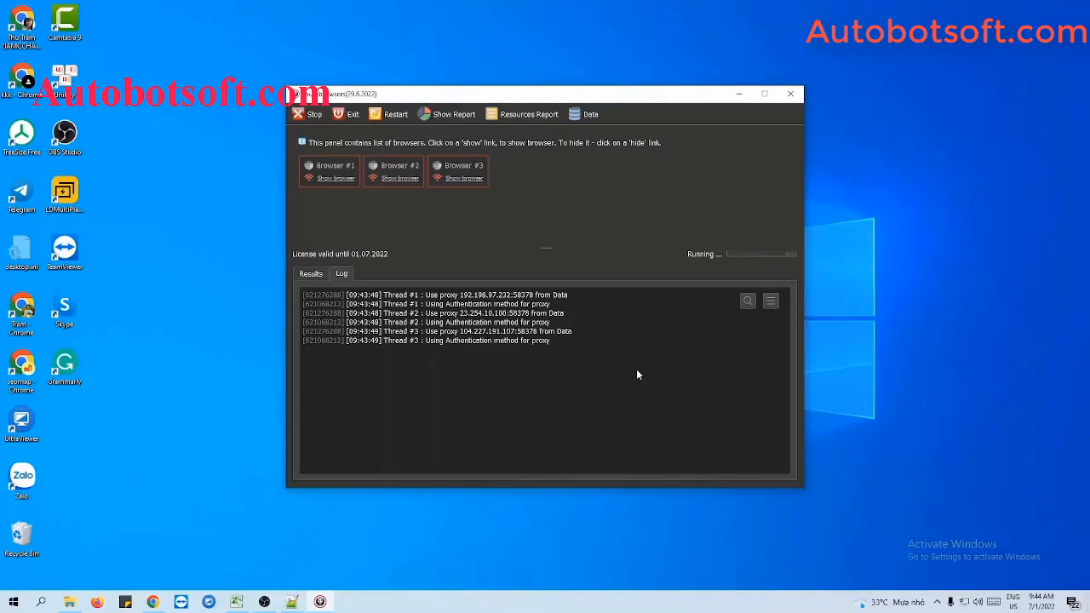
left_click(332, 178)
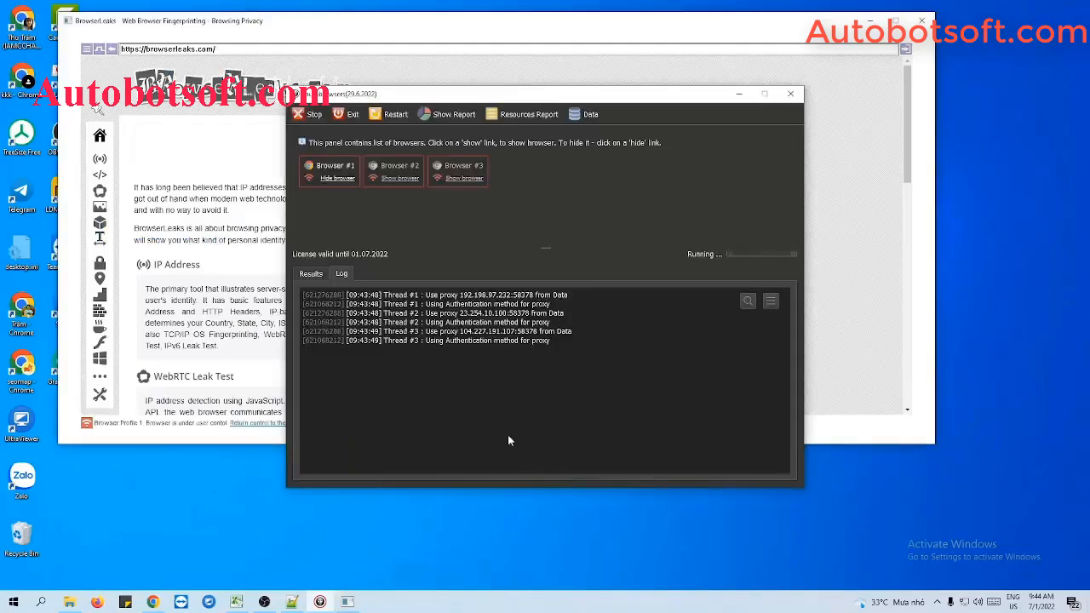
left_click(407, 179)
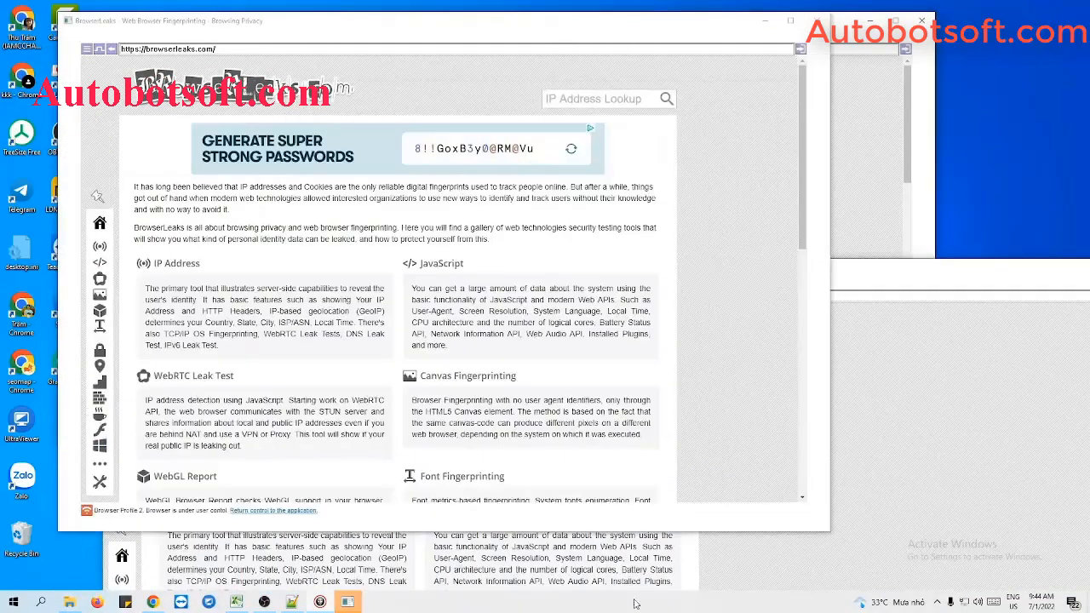
Arrange all open windows side by side and widen the Browser Profile 1 and Browser Profile 3 windows
right_click(639, 601)
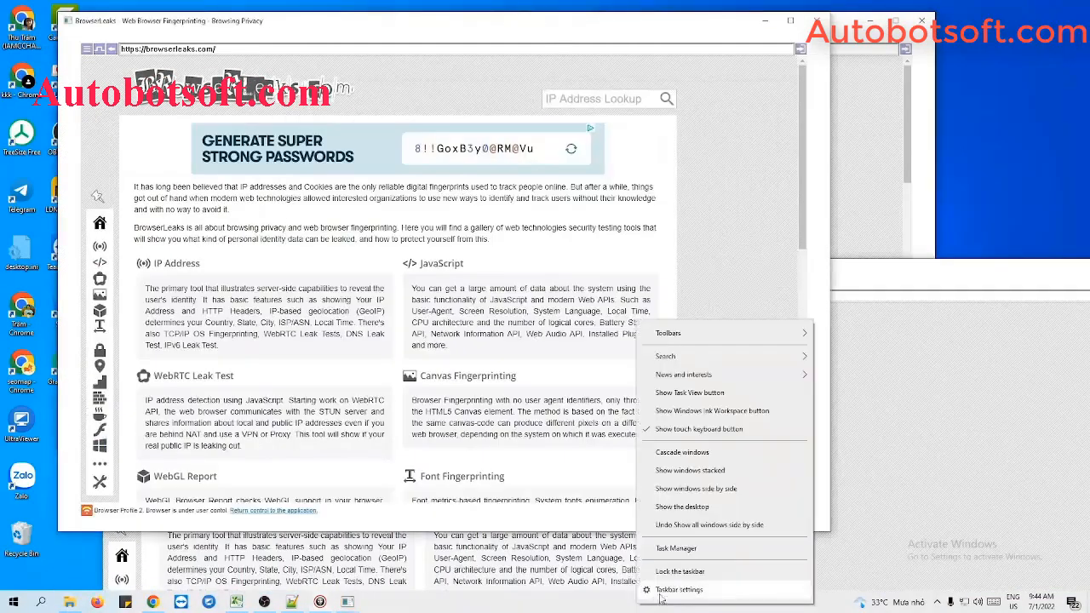
left_click(717, 491)
left_click_drag(722, 485, 1071, 485)
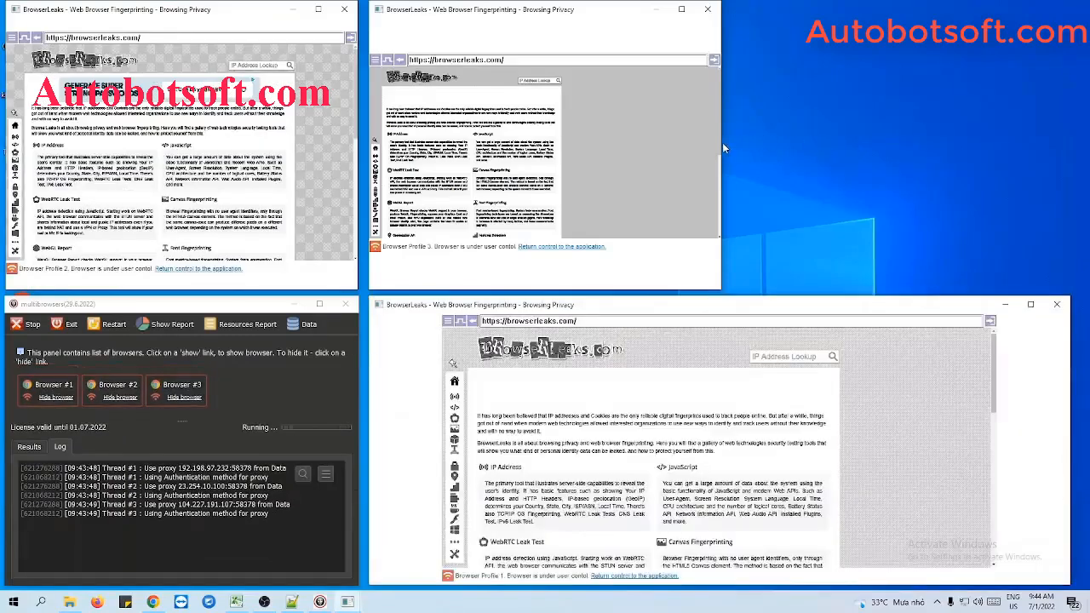
left_click_drag(721, 143, 1066, 171)
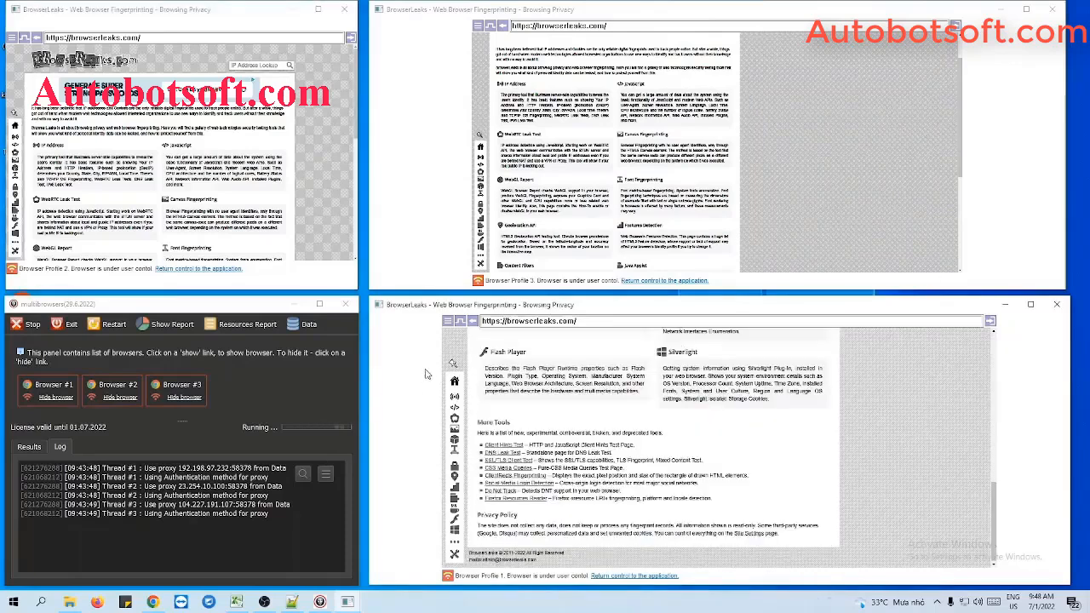
Switch to Chrome, open whatismyproxy.com and copy its web address
mouse_move(455, 381)
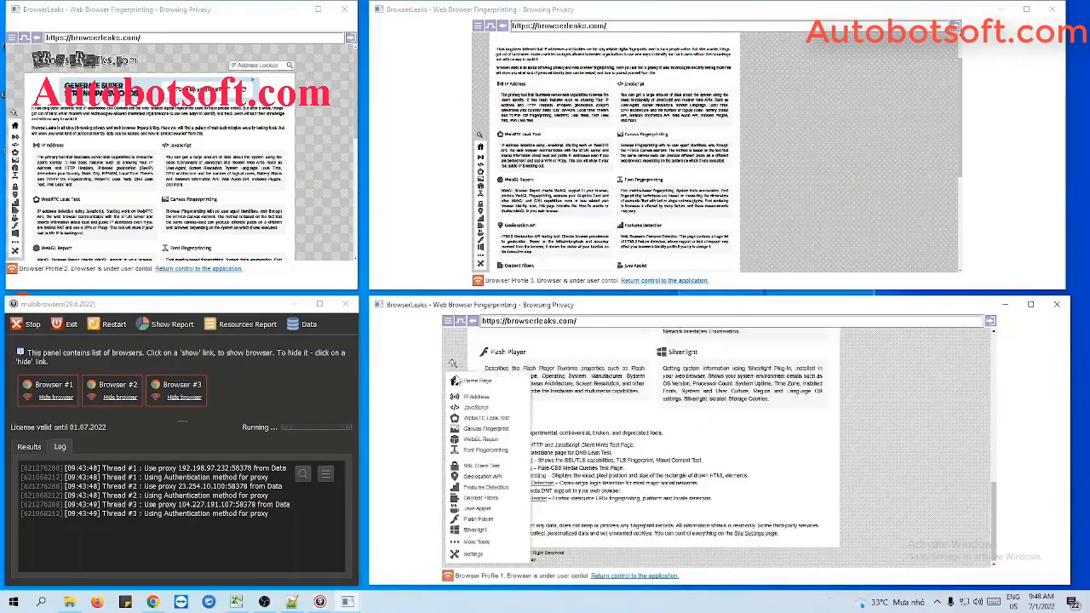
left_click(154, 602)
left_click(222, 29)
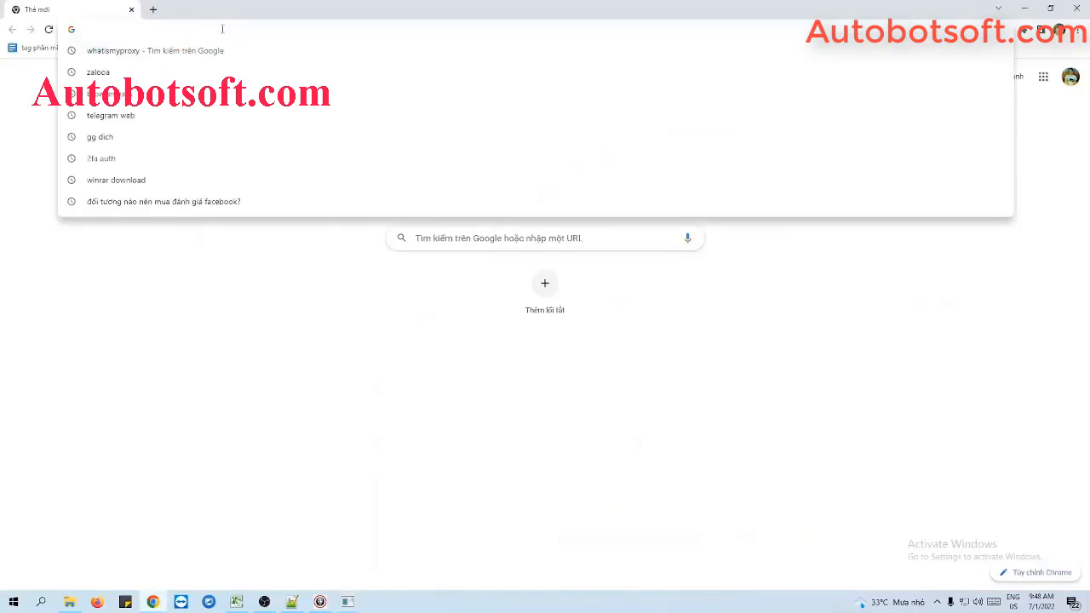
type("whatis")
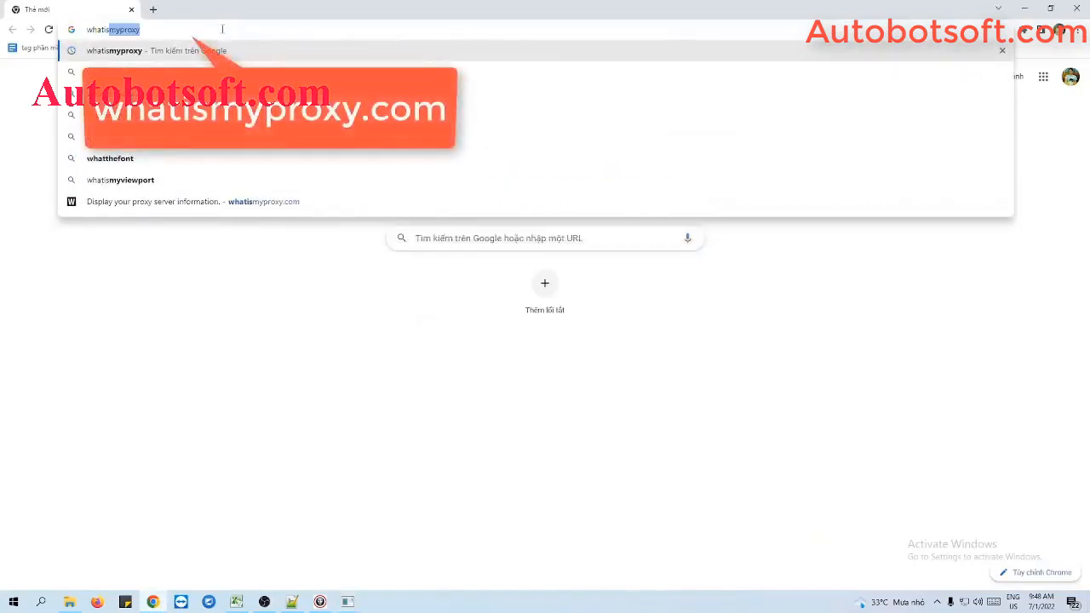
type("myproxy")
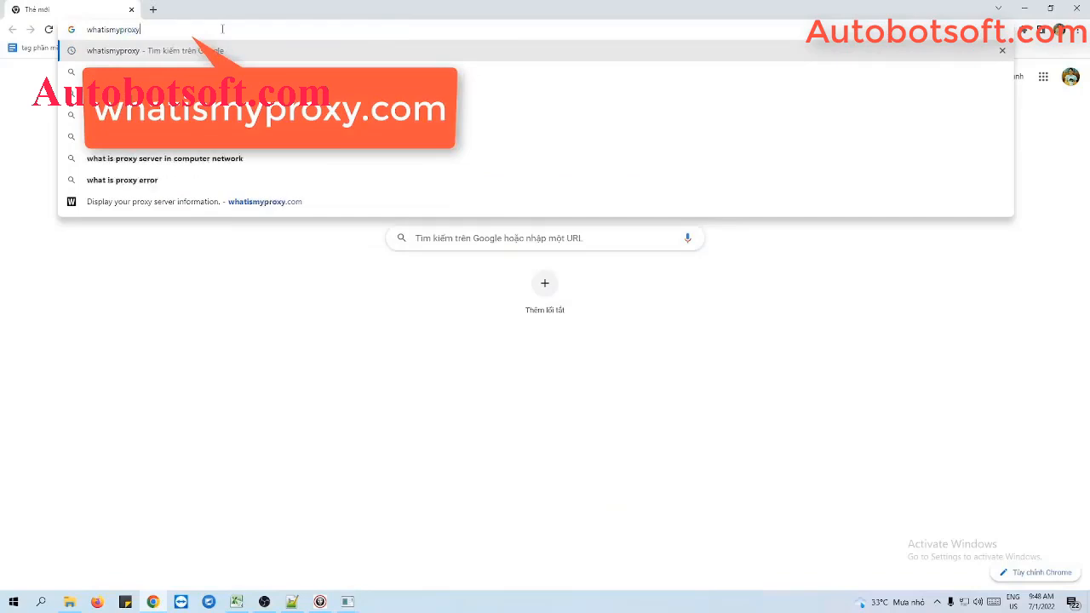
type(".com")
key("Return")
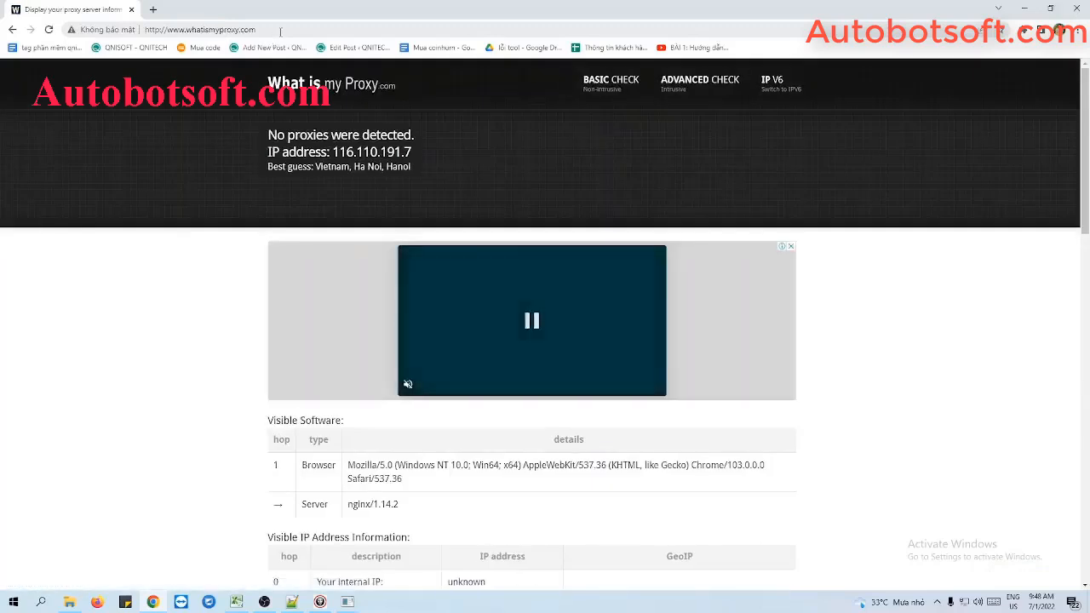
left_click(280, 32)
key("ctrl+c")
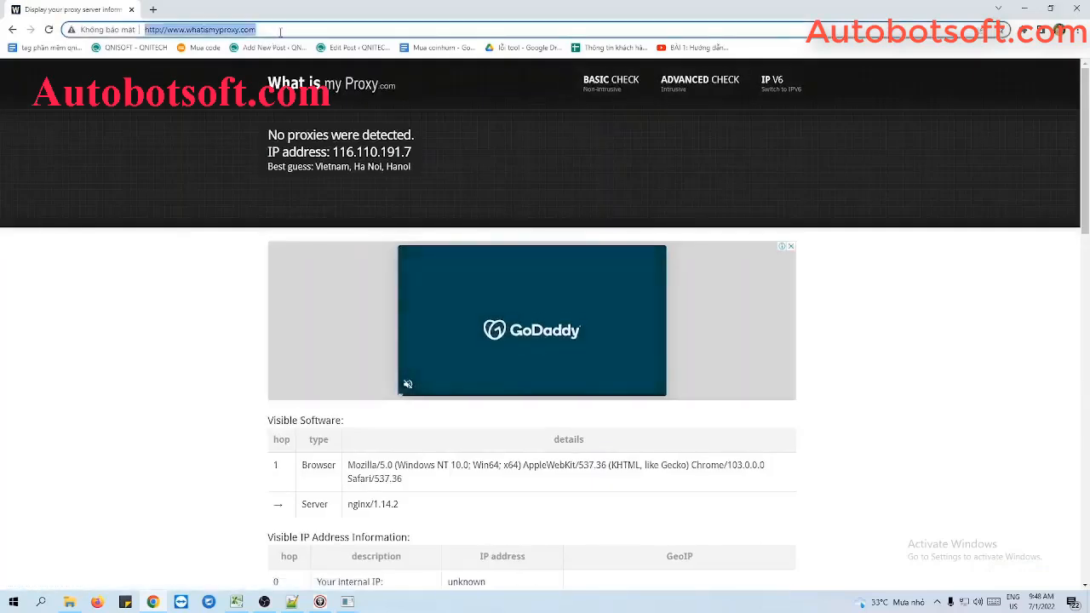
left_click(1021, 8)
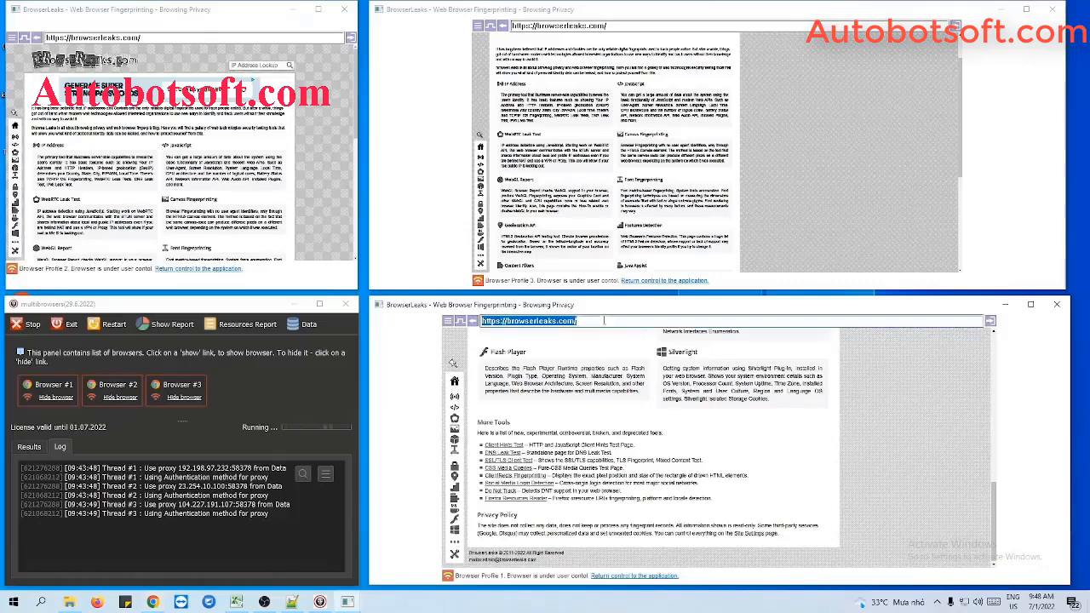
key("ctrl+v")
key("Return")
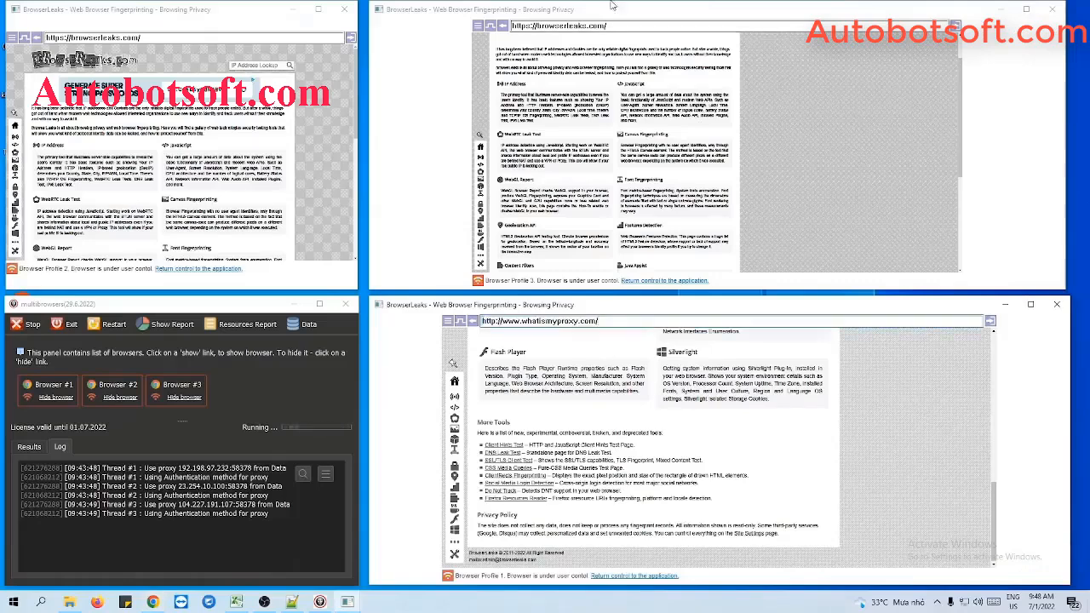
left_click(620, 28)
key("ctrl+v")
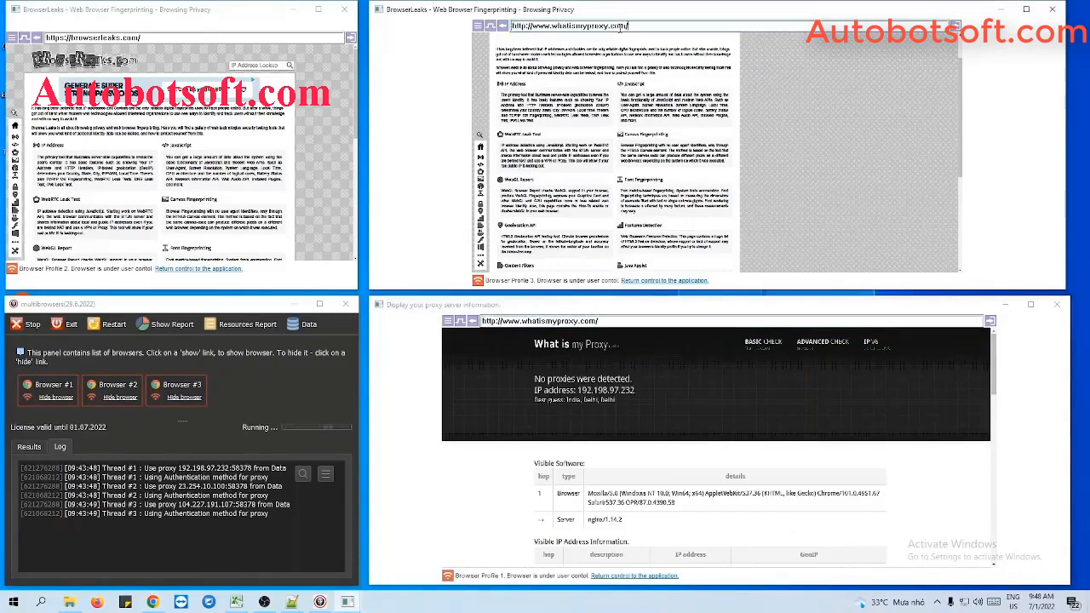
key("Return")
left_click(252, 37)
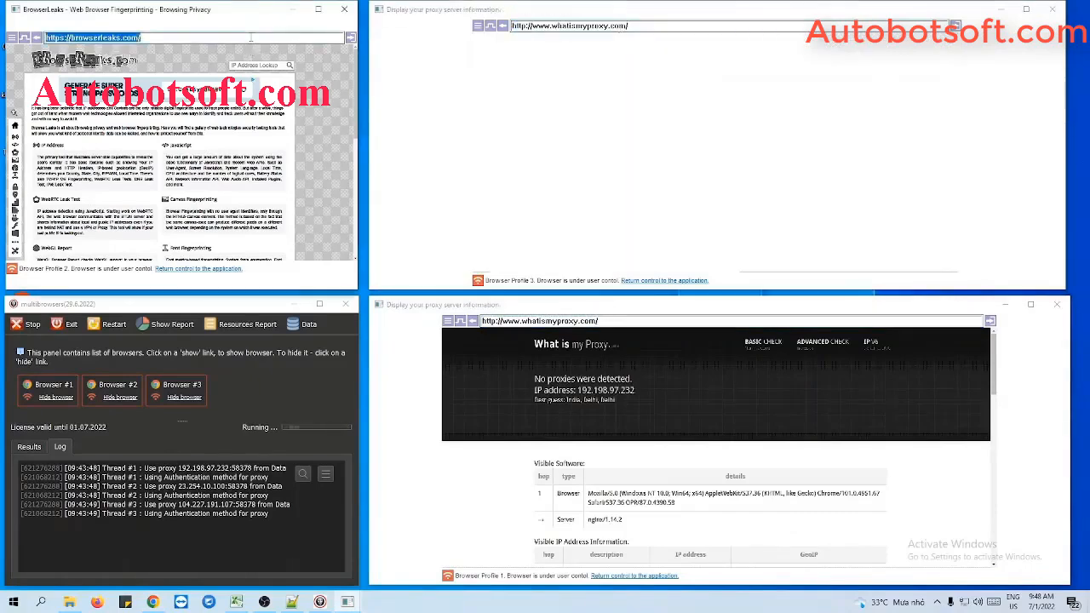
key("ctrl+v")
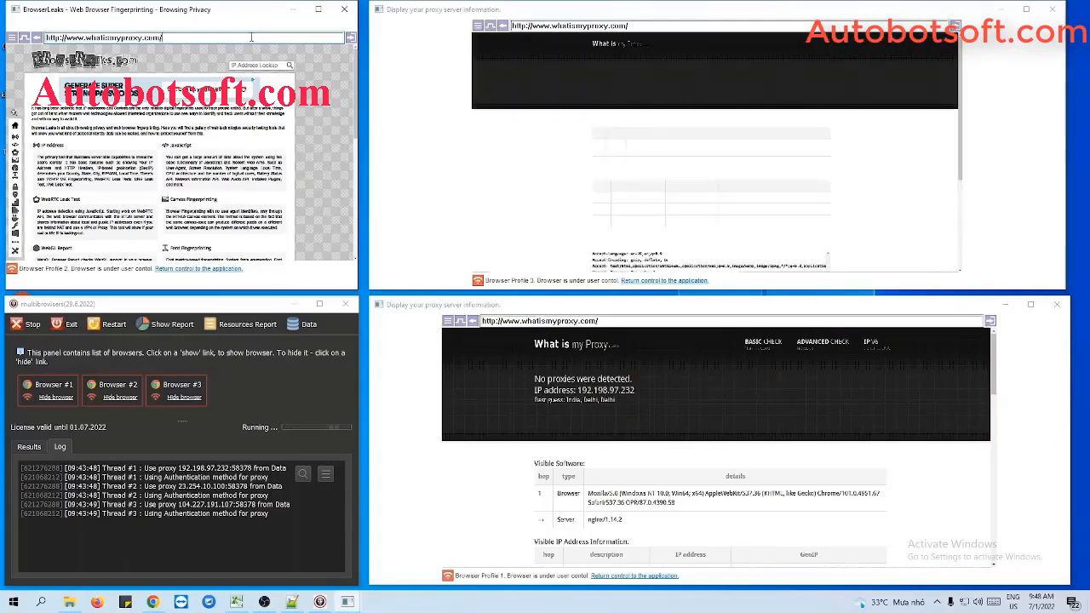
key("Return")
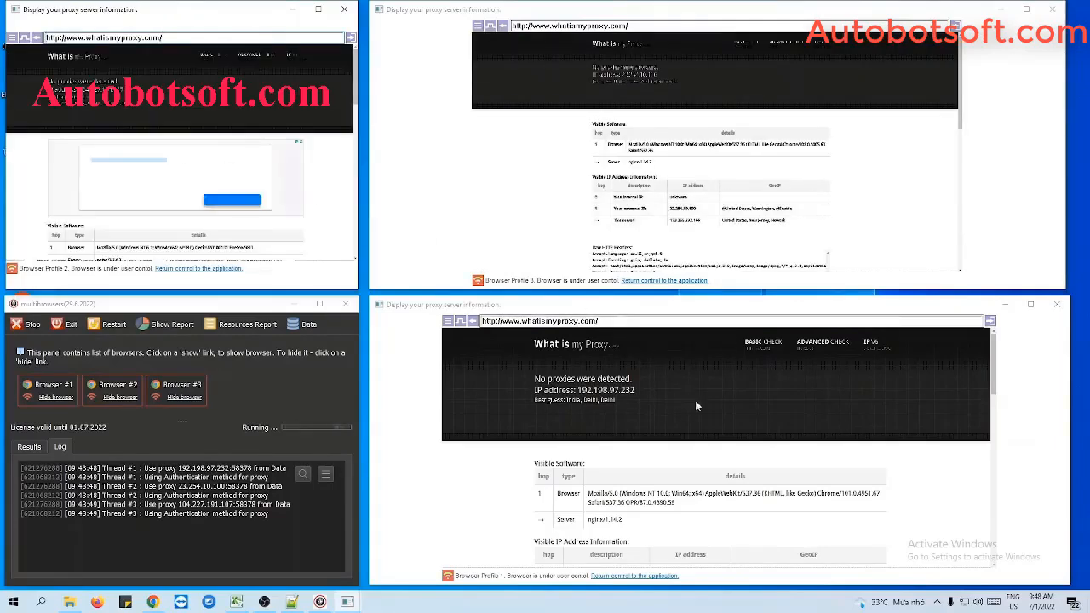
Examine the software and IP address information in the Browser Profile 1 window, enlarging it and restoring its size
scroll(795, 466, "down", 1)
left_click(1030, 305)
left_click(1049, 8)
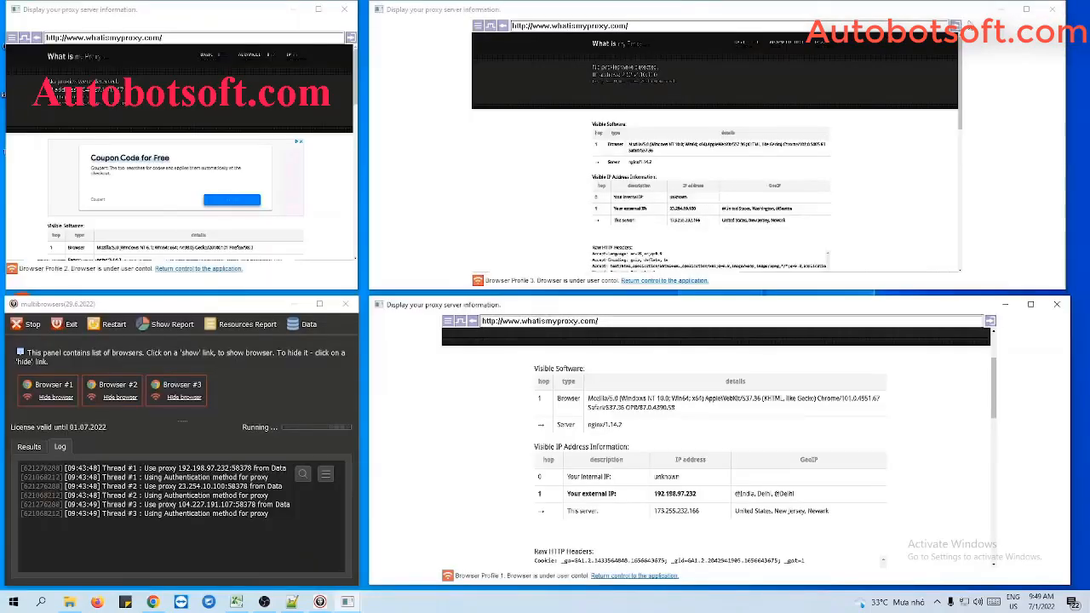
Examine the software and IP address information in the Browser Profile 3 and Browser Profile 2 windows, enlarging and restoring each one
left_click(1026, 9)
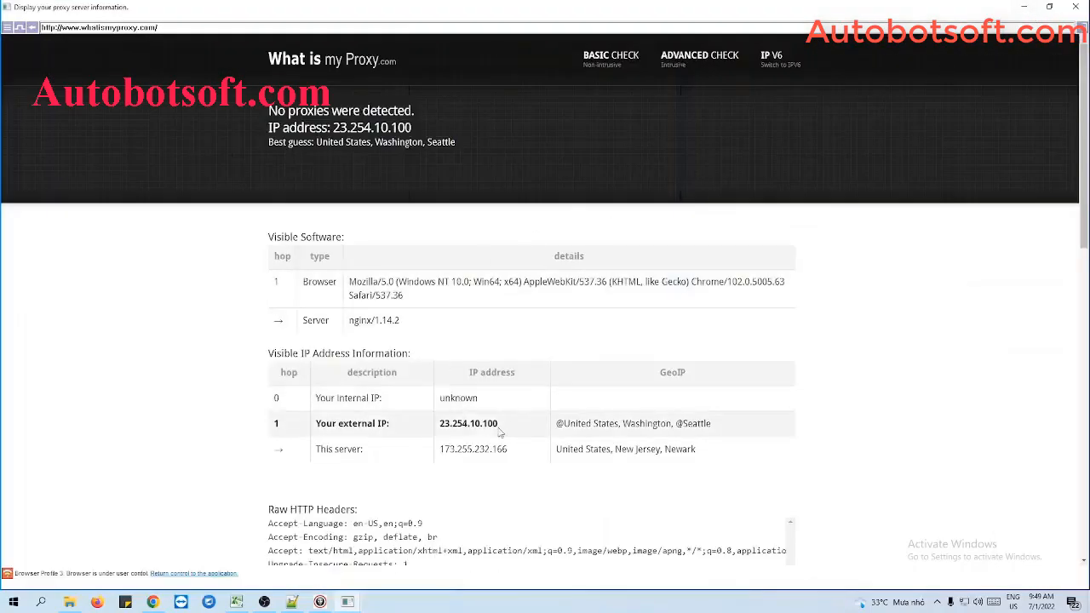
left_click(1053, 9)
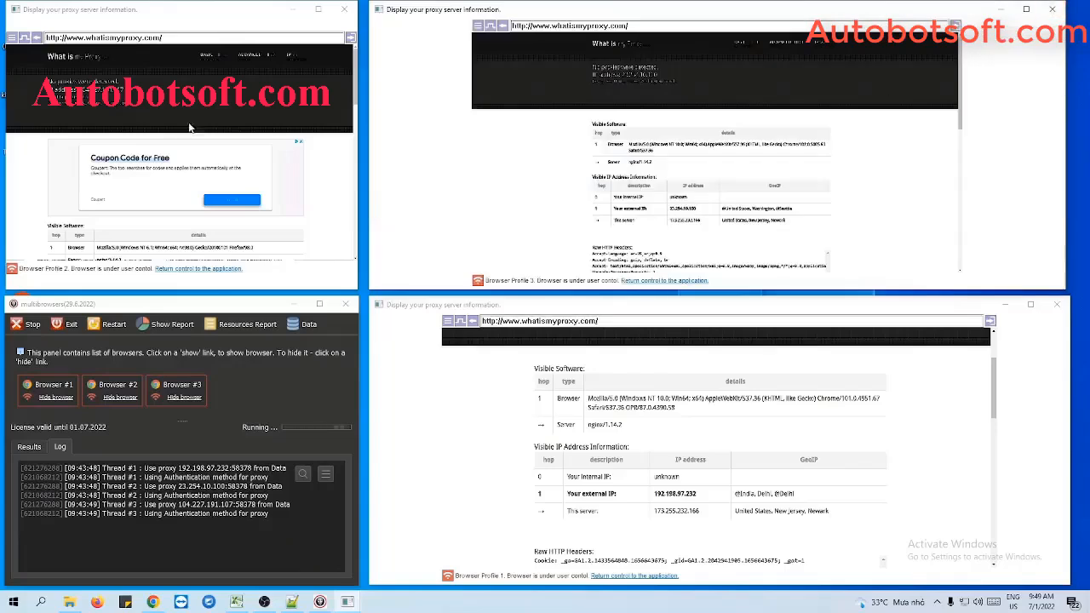
double_click(319, 17)
scroll(623, 387, "down", 3)
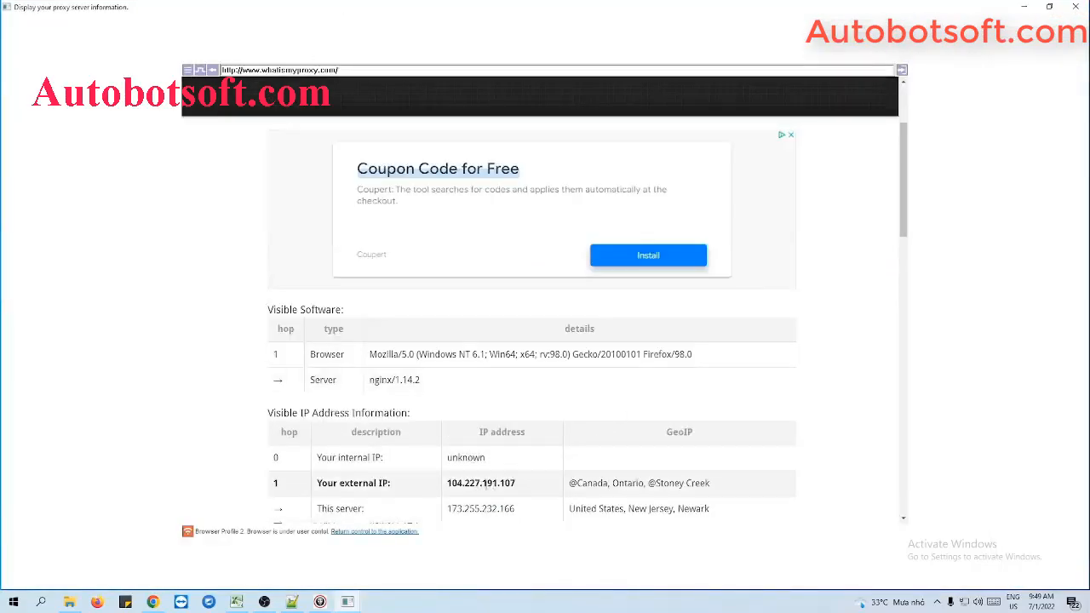
left_click(1049, 7)
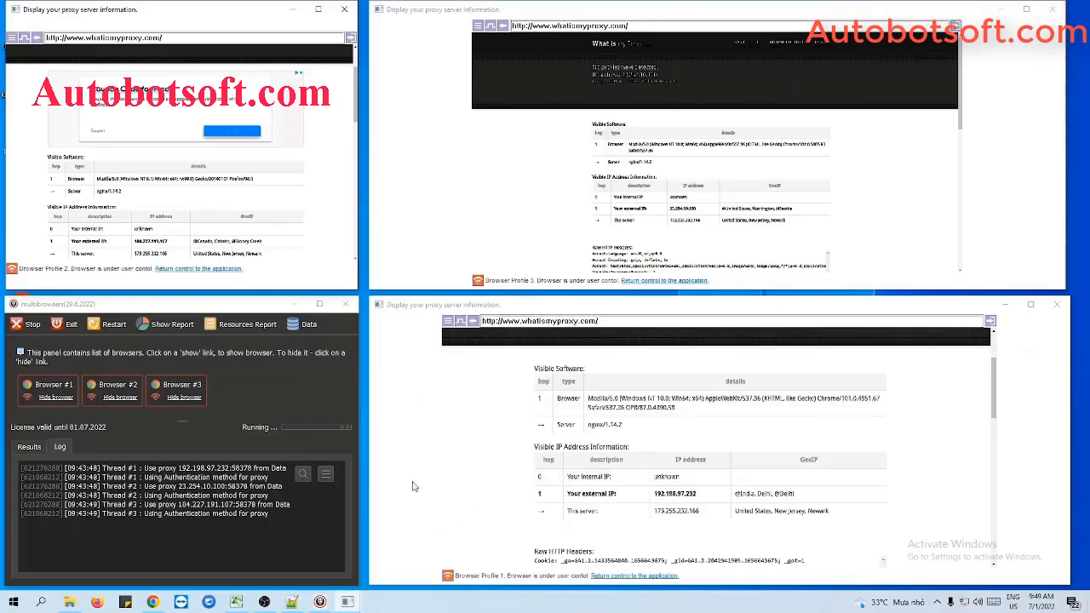
Load Facebook.com in the Browser Profile 1 window in place of the proxy check page
left_click(620, 320)
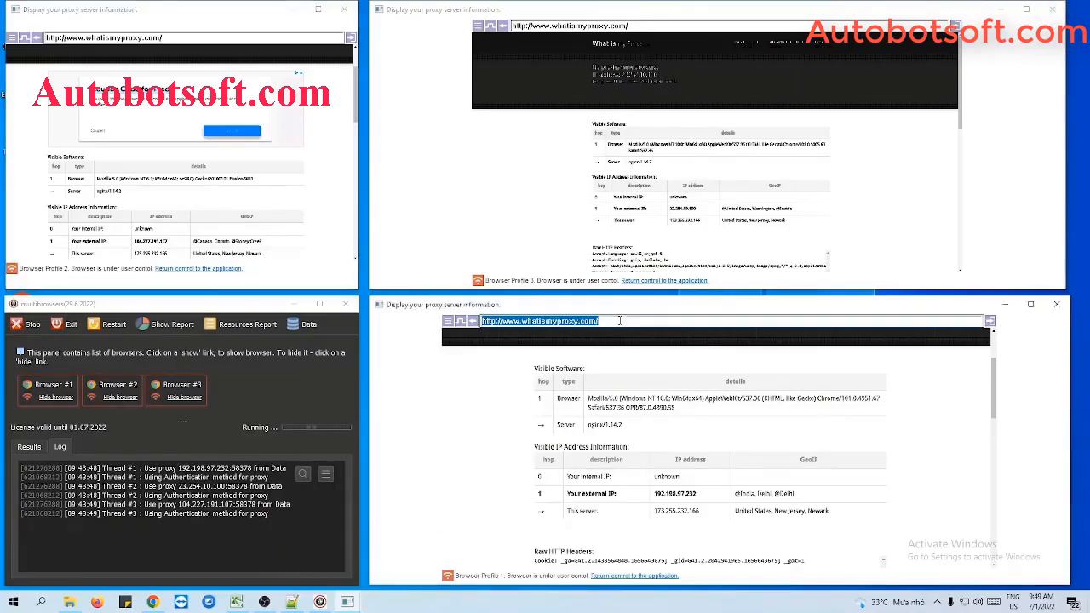
type("Face")
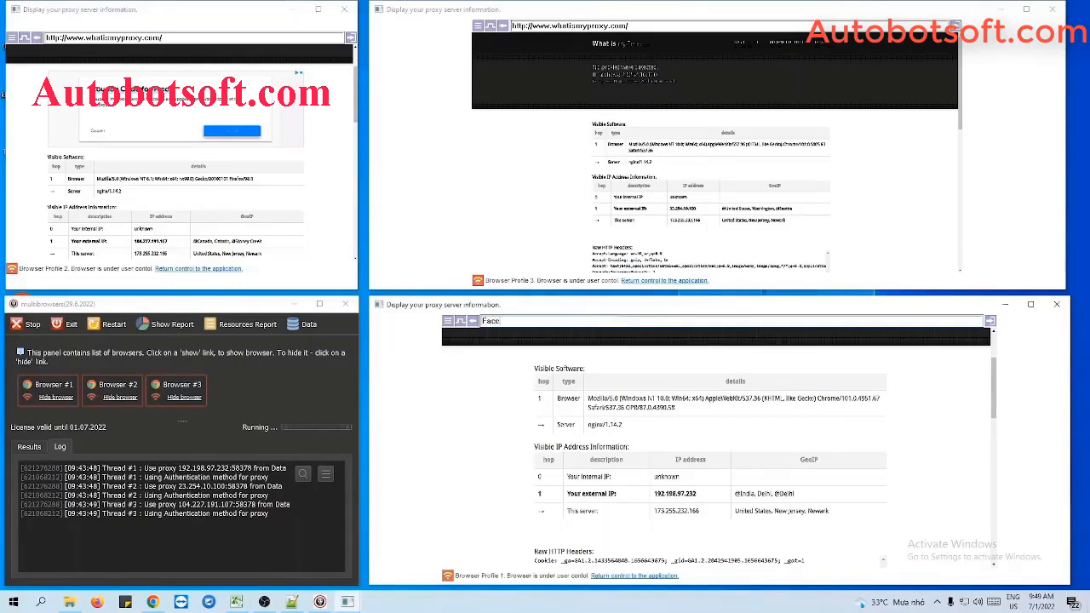
type("book.com")
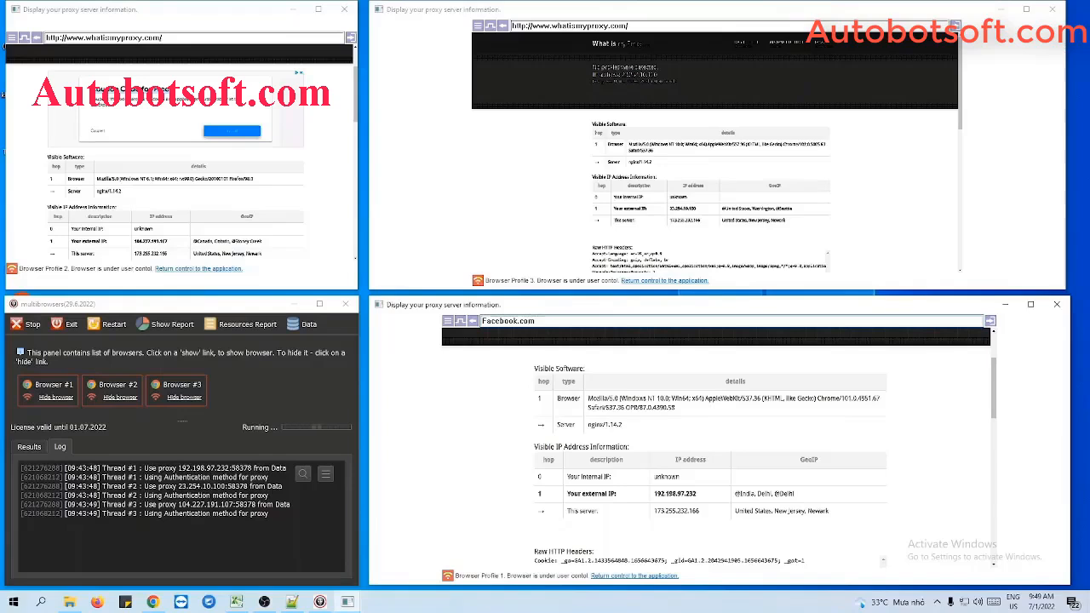
Replace the web address in the Browser Profile 3 window with Twitter.com and load the site
left_click(655, 25)
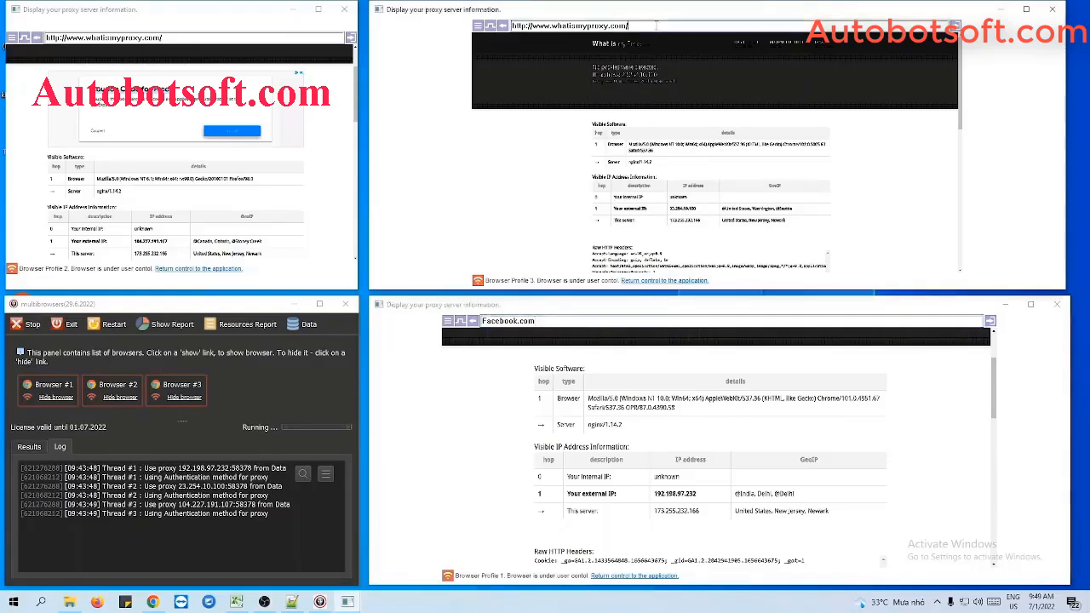
key("ctrl+a")
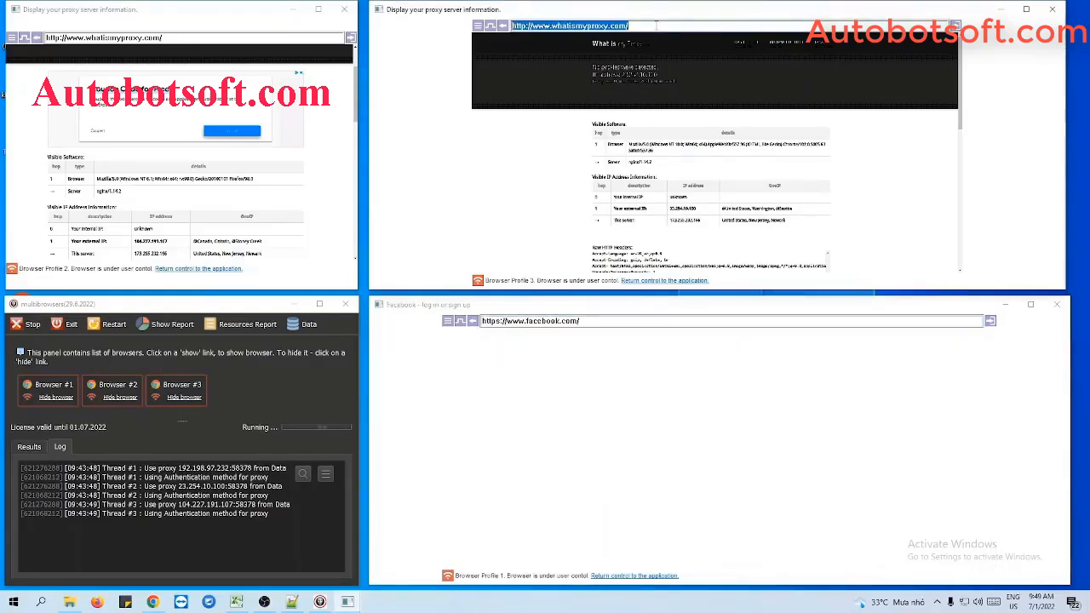
key("BackSpace")
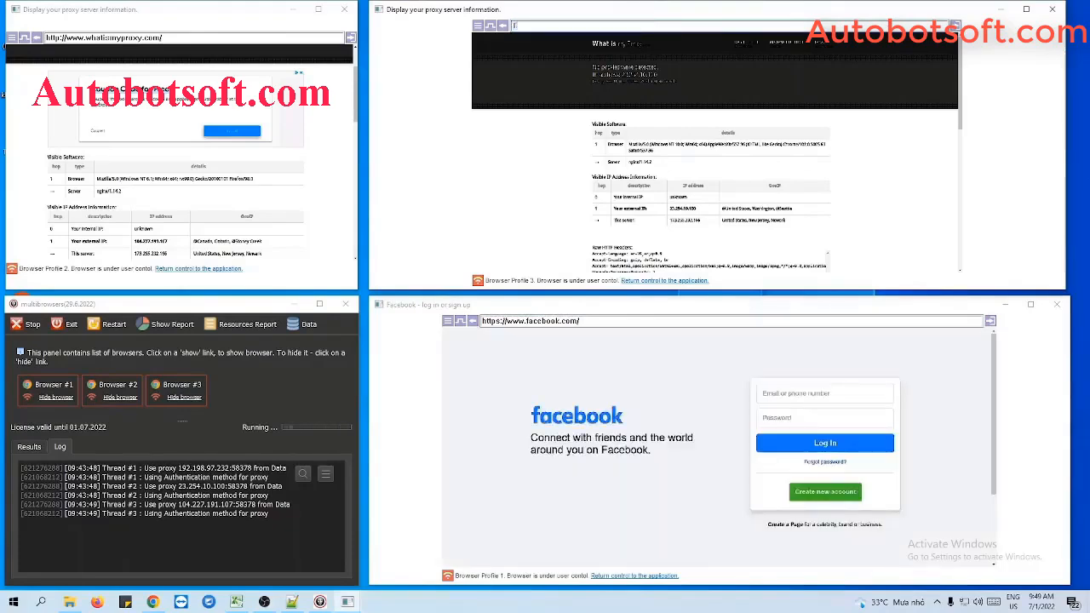
type("Twitter.com")
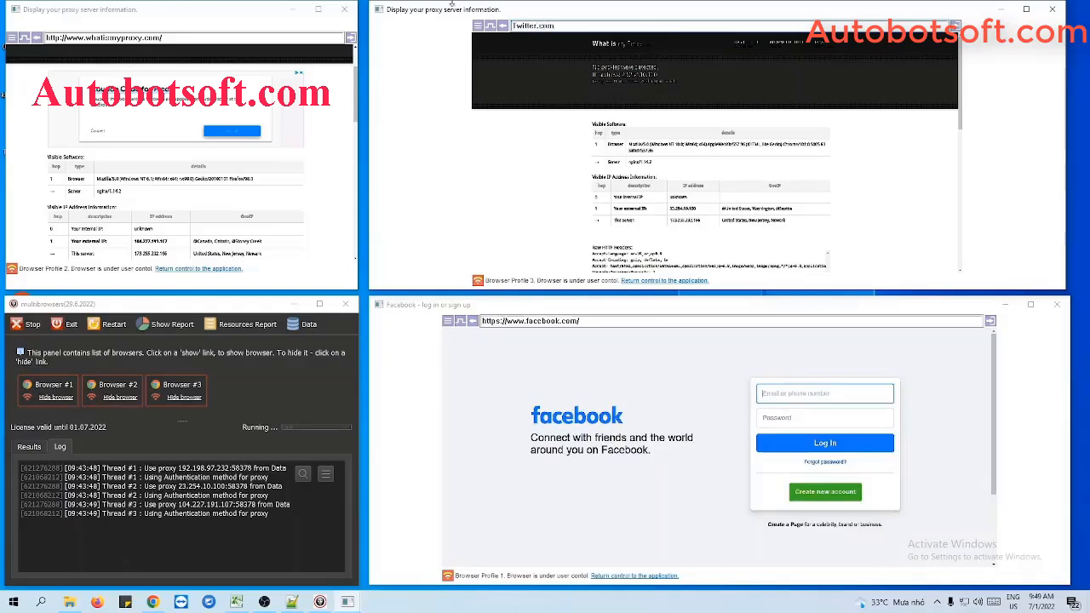
Load Youtube.com in the Browser Profile 2 window in place of the proxy check page
left_click(173, 39)
type("Youtub")
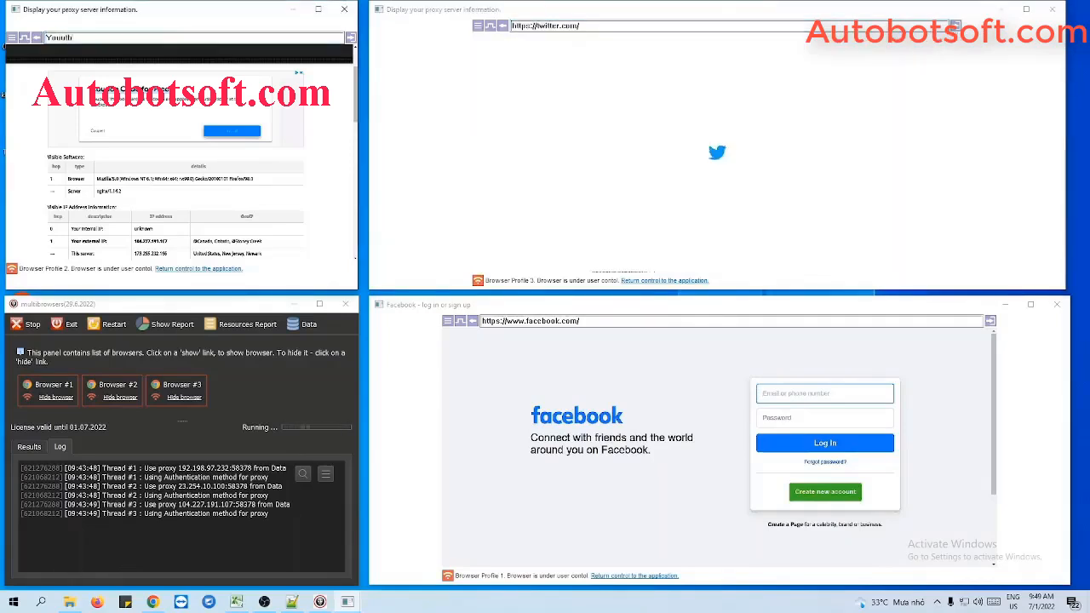
type("e.com")
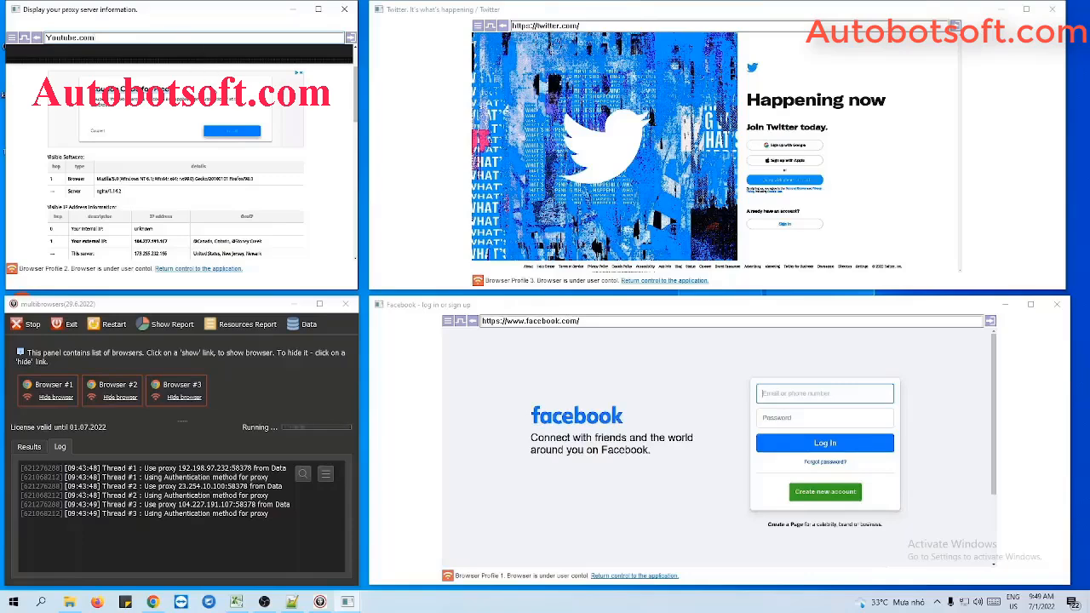
key("Return")
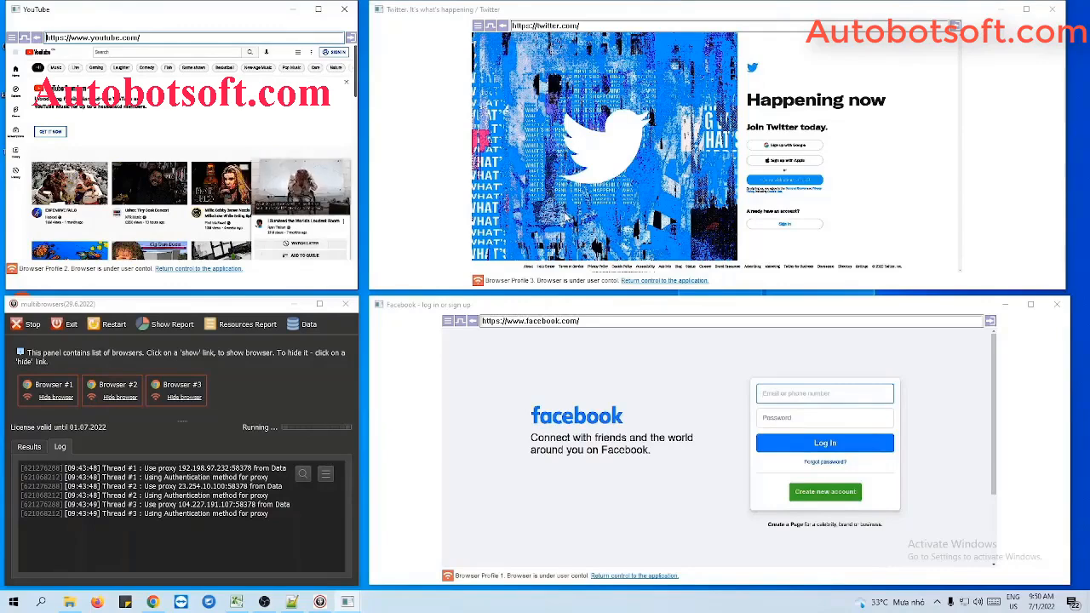
Return control of Browser Profile 3 to the application and confirm stopping manual control
left_click(655, 280)
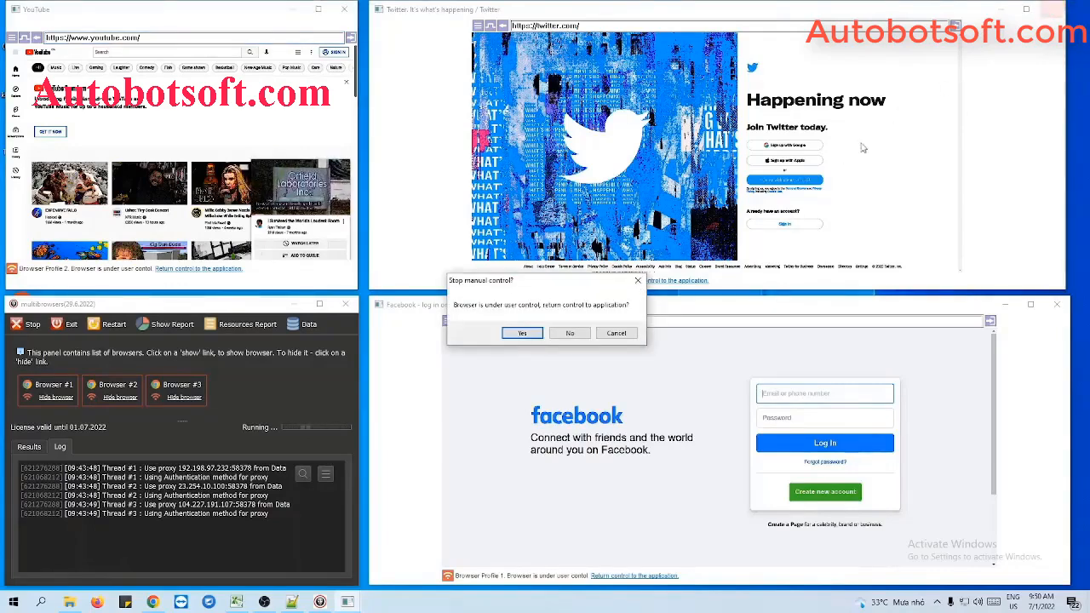
left_click(531, 336)
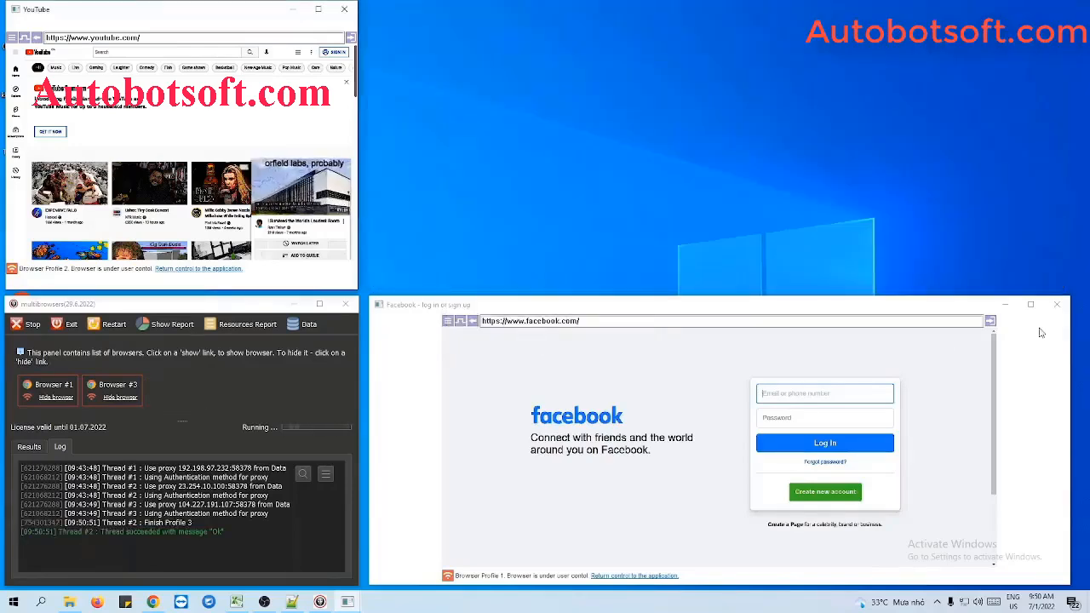